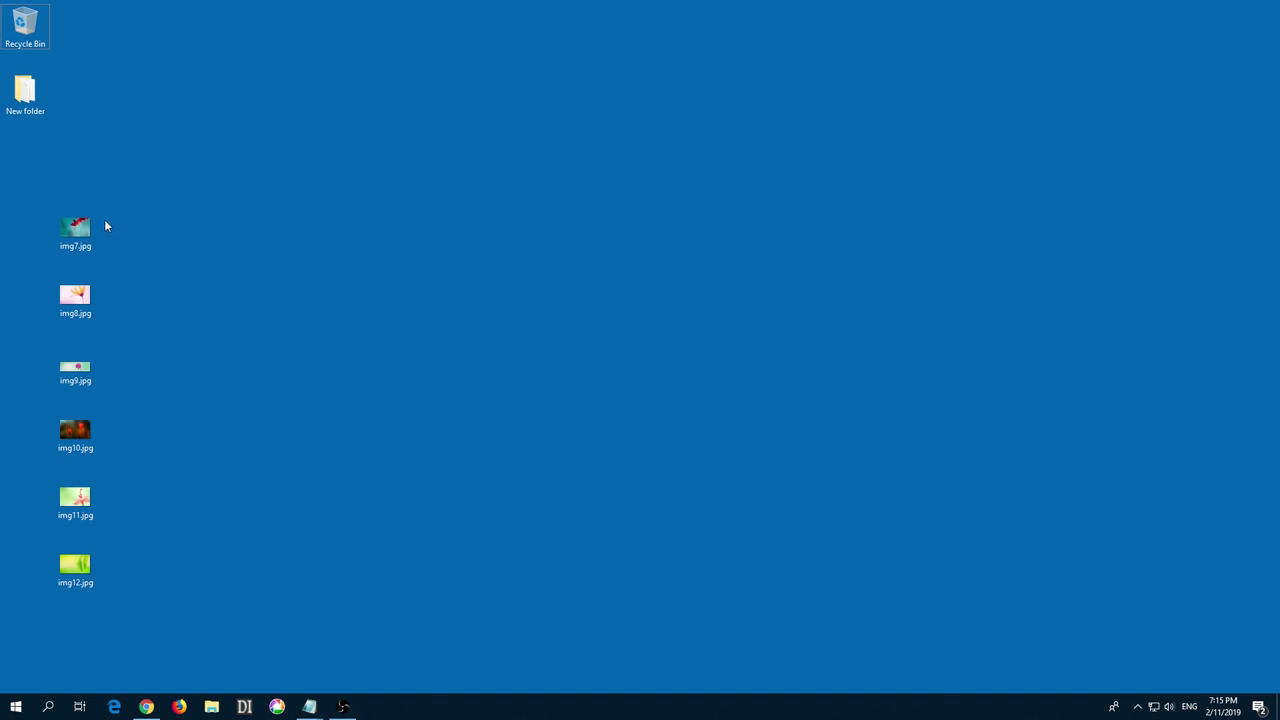
Launch Picasa 3, briefly minimize it to view the desktop images, then restore it.
{"action": "mouse_move", "coordinate": [86, 274]}
{"action": "left_mouse_down"}
{"action": "mouse_move", "coordinate": [46, 522]}
{"action": "mouse_move", "coordinate": [60, 585]}
{"action": "left_mouse_up"}
{"action": "left_click", "coordinate": [305, 588]}
{"action": "left_click", "coordinate": [278, 708]}
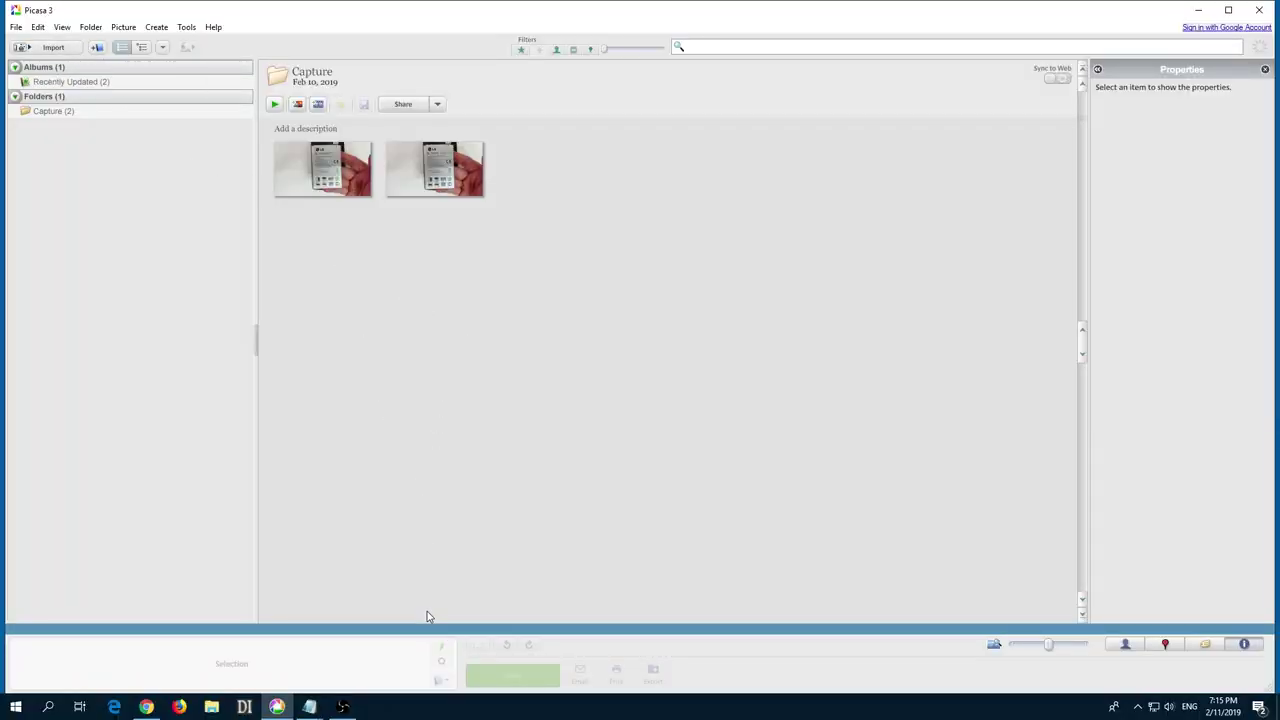
{"action": "left_click", "coordinate": [277, 707]}
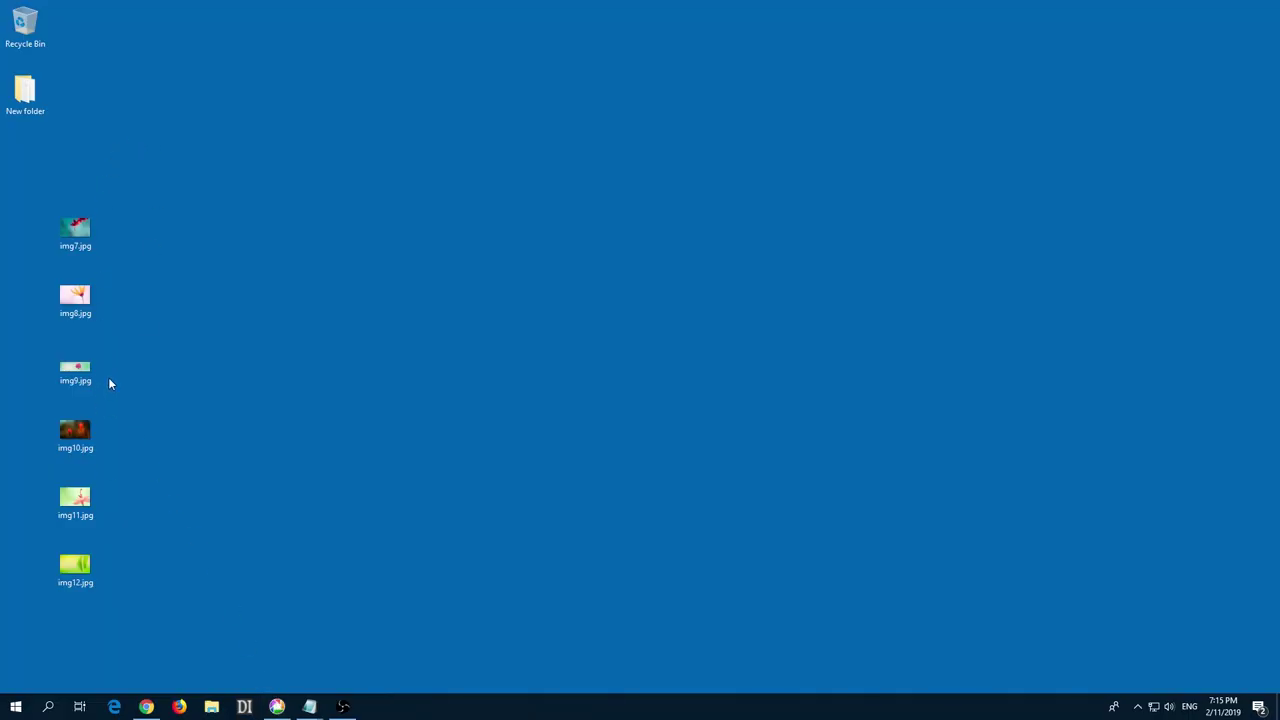
{"action": "left_click", "coordinate": [277, 707]}
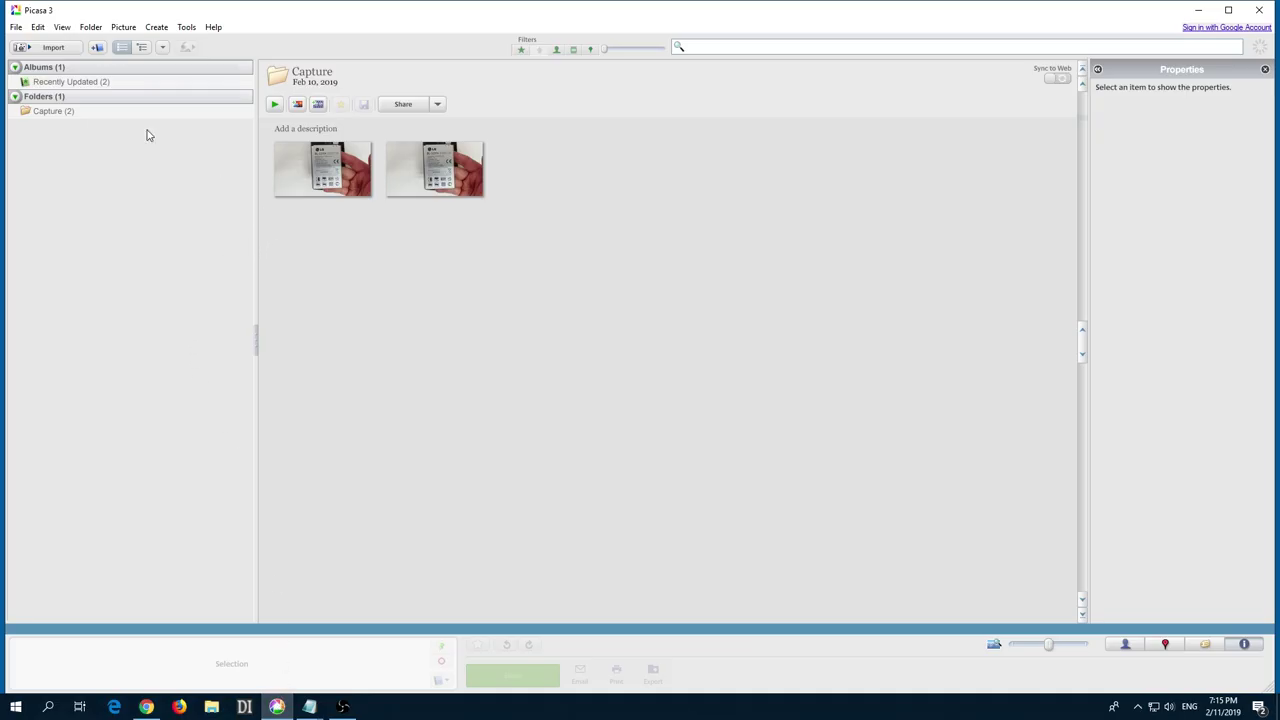
Set the Desktop folder to Scan Always in the Folder Manager.
{"action": "left_click", "coordinate": [188, 28]}
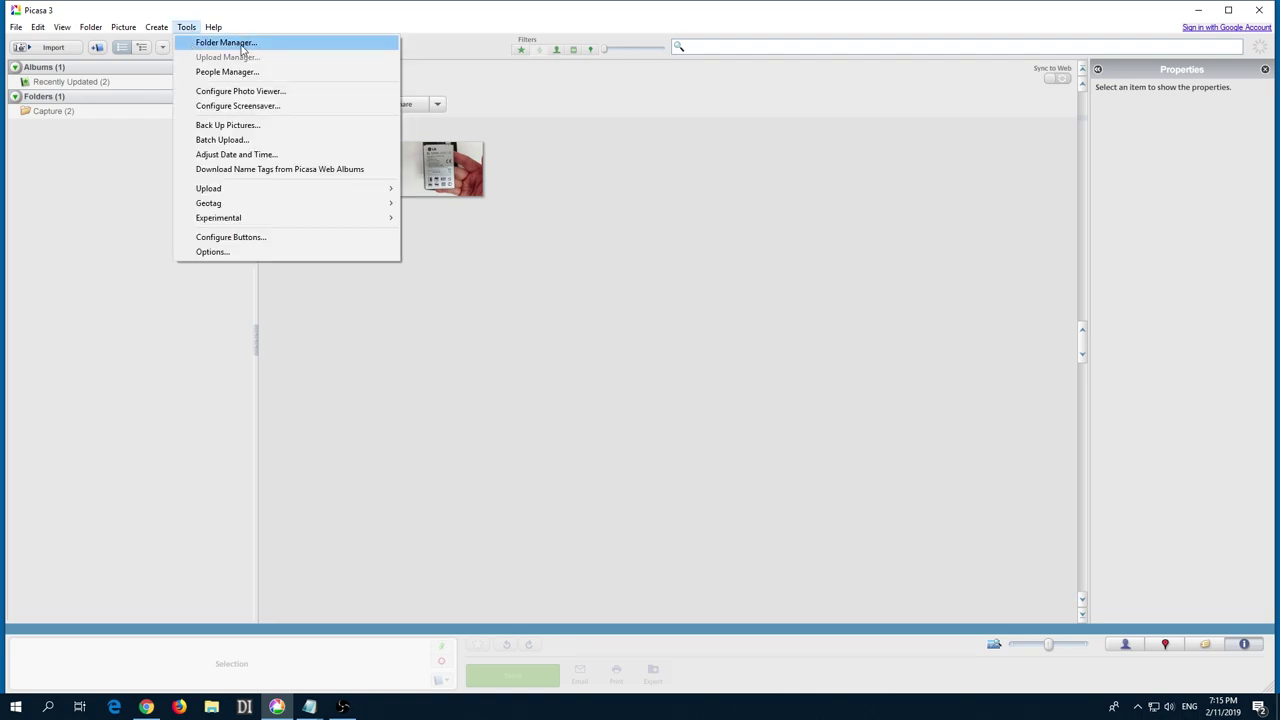
{"action": "left_click", "coordinate": [226, 43]}
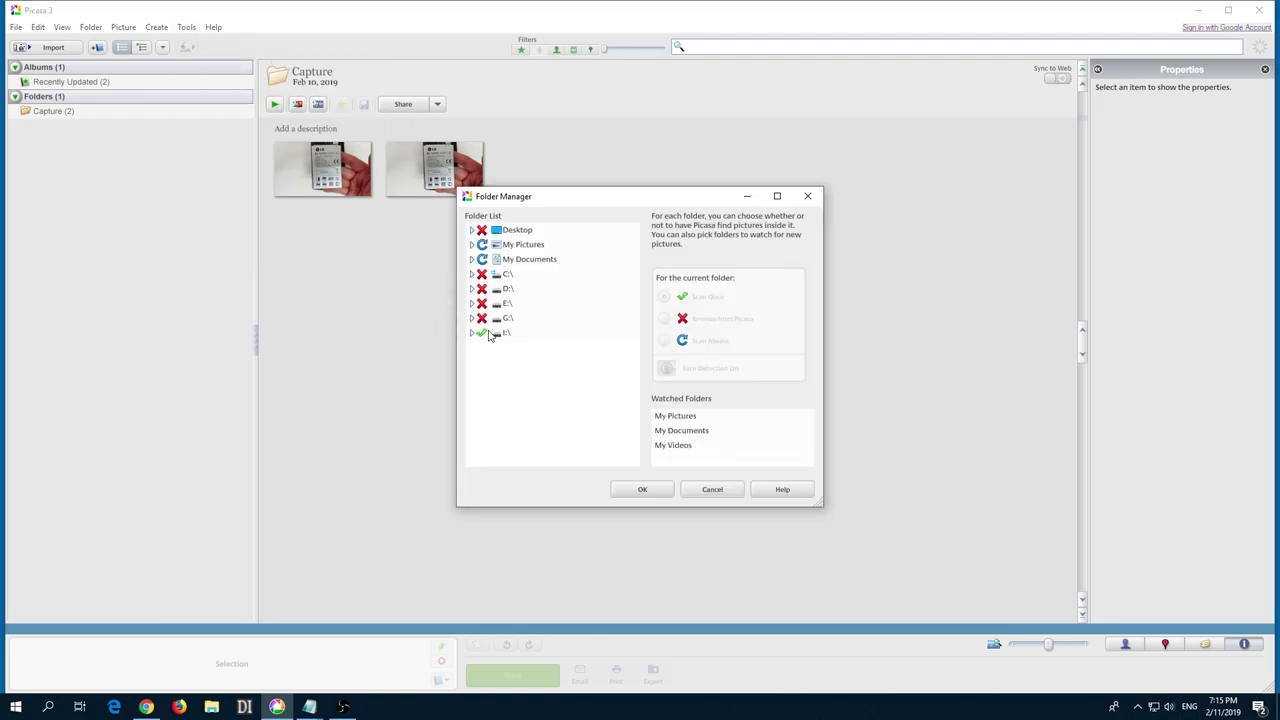
{"action": "left_click", "coordinate": [517, 232]}
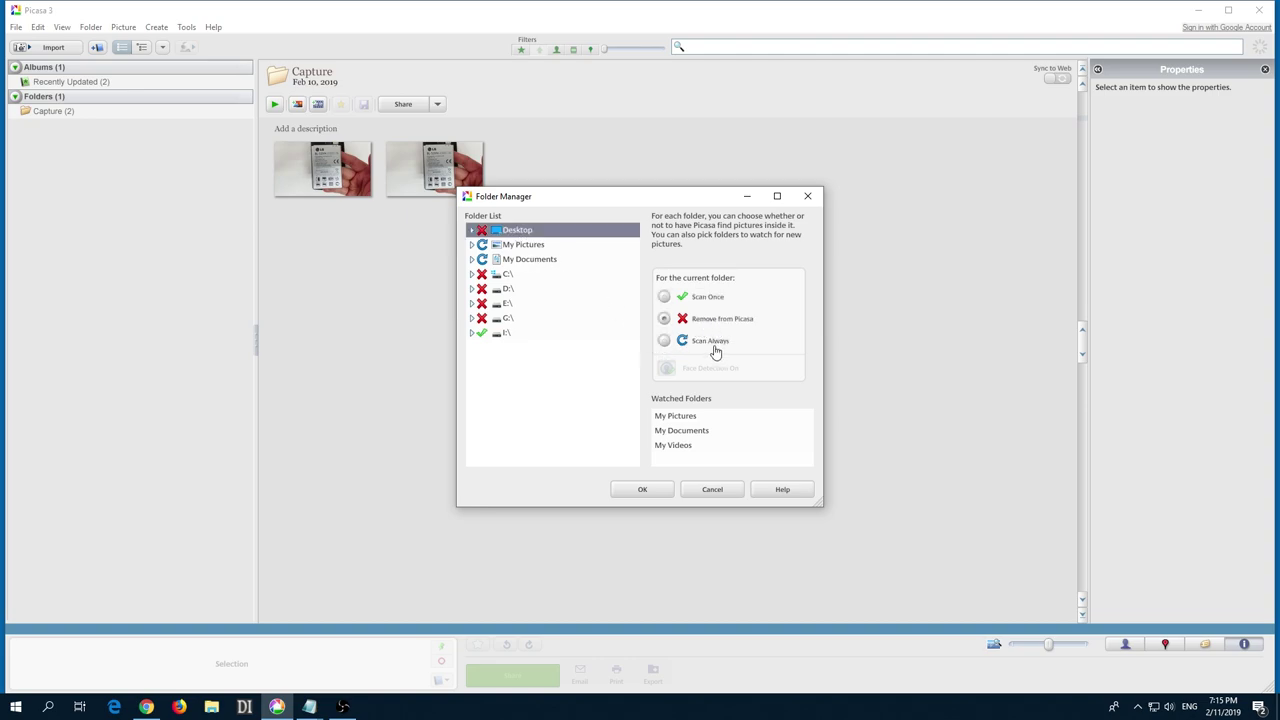
{"action": "left_click", "coordinate": [666, 342]}
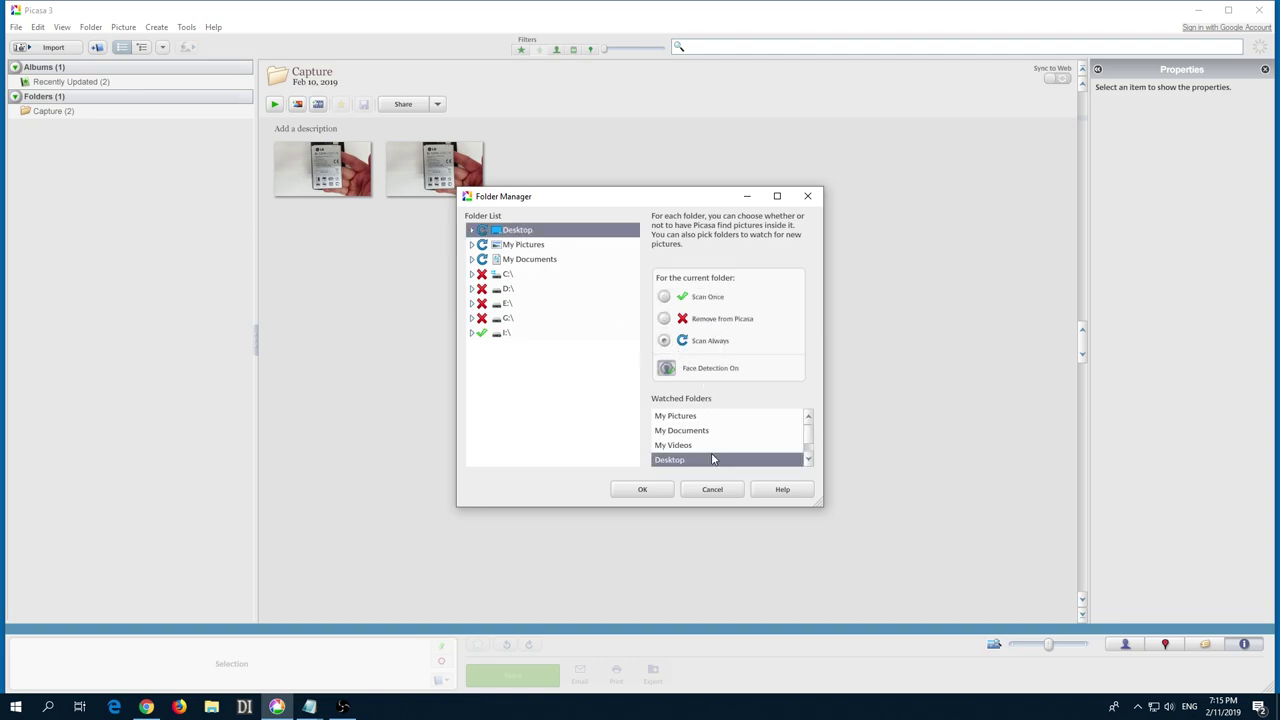
{"action": "left_click", "coordinate": [643, 490]}
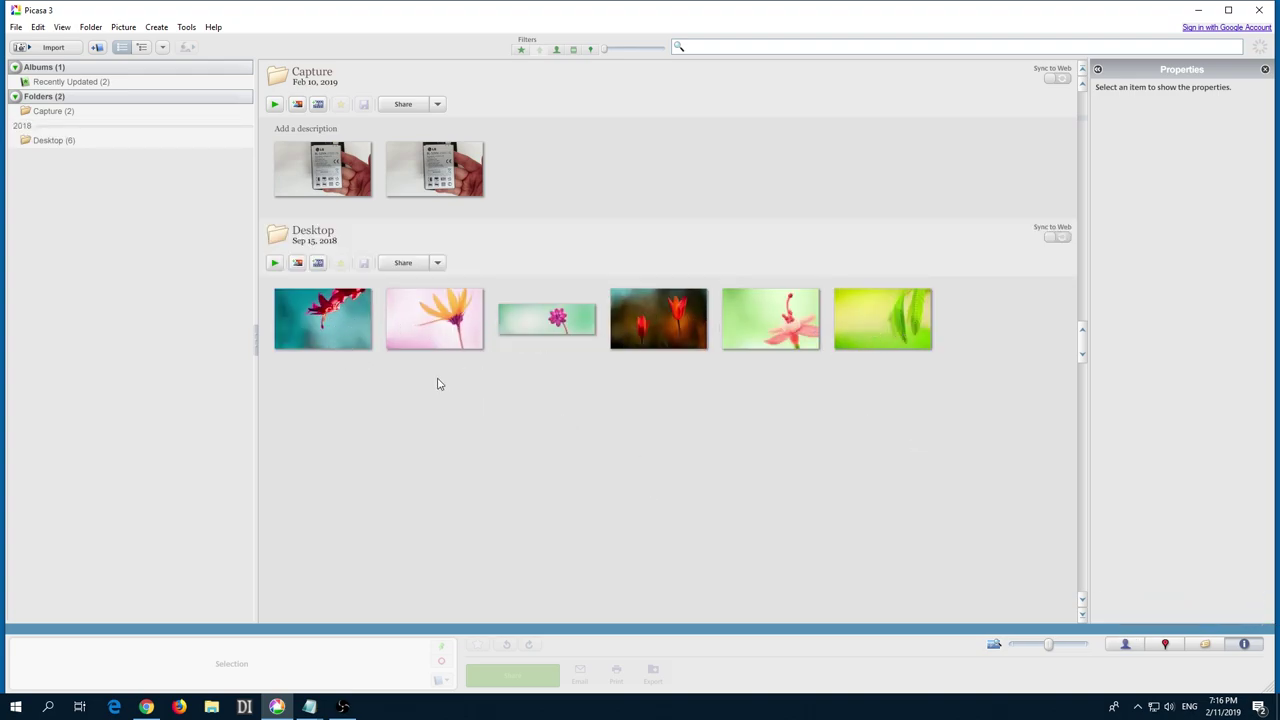
Crop the red flower photo img7 to 1455 × 877 around the blossom, then return to the library.
{"action": "double_click", "coordinate": [336, 312]}
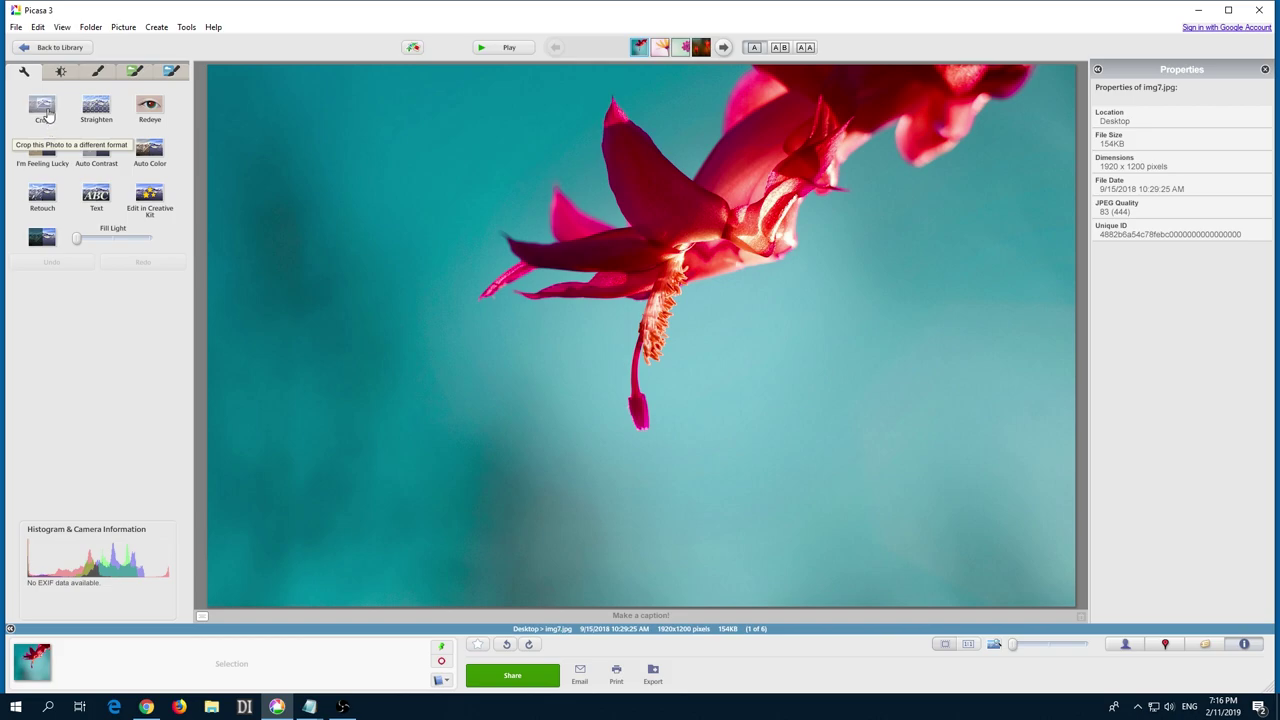
{"action": "left_click", "coordinate": [44, 110]}
{"action": "mouse_move", "coordinate": [417, 460]}
{"action": "left_mouse_down"}
{"action": "mouse_move", "coordinate": [471, 451]}
{"action": "mouse_move", "coordinate": [997, 128]}
{"action": "mouse_move", "coordinate": [1078, 47]}
{"action": "left_mouse_up"}
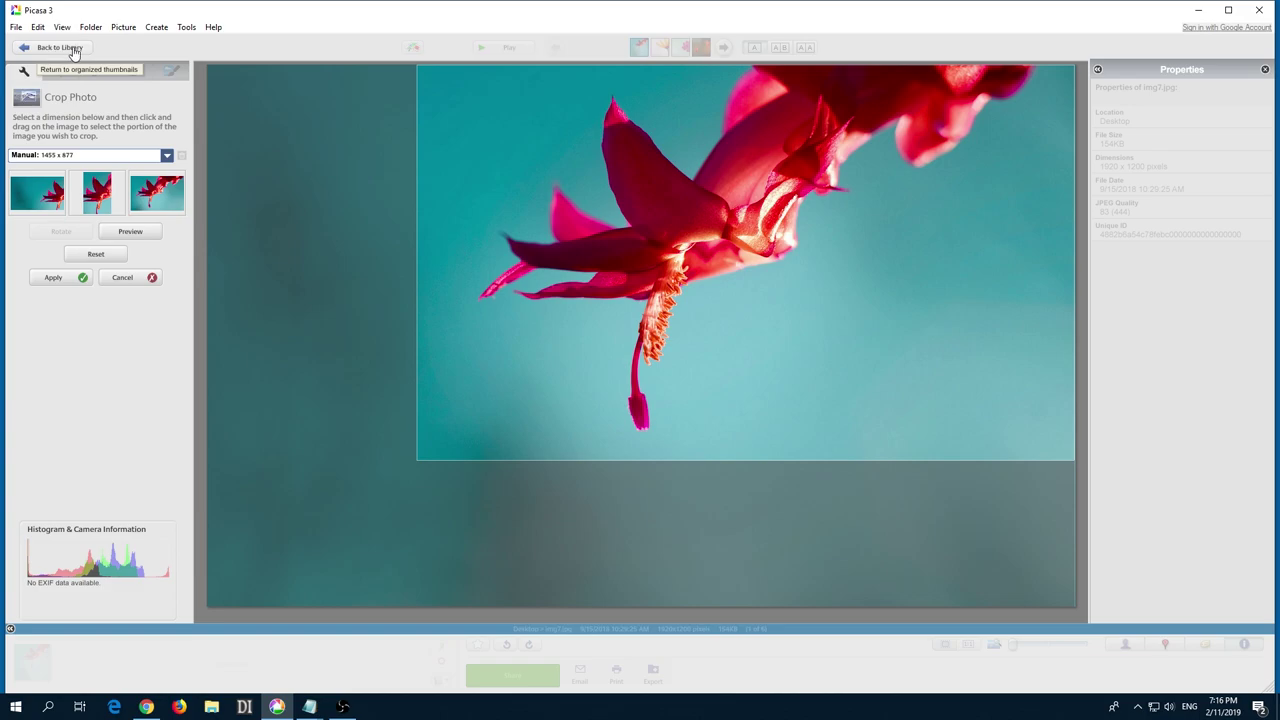
{"action": "left_click", "coordinate": [55, 277]}
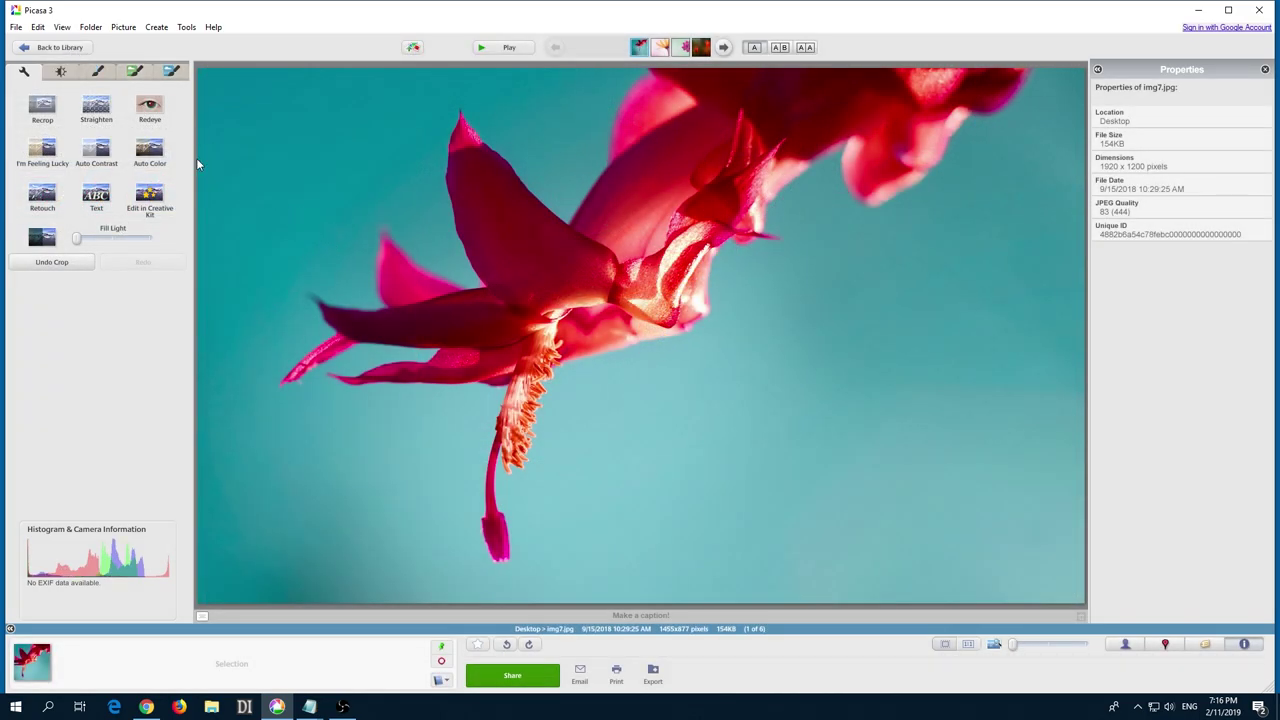
{"action": "left_click", "coordinate": [55, 47]}
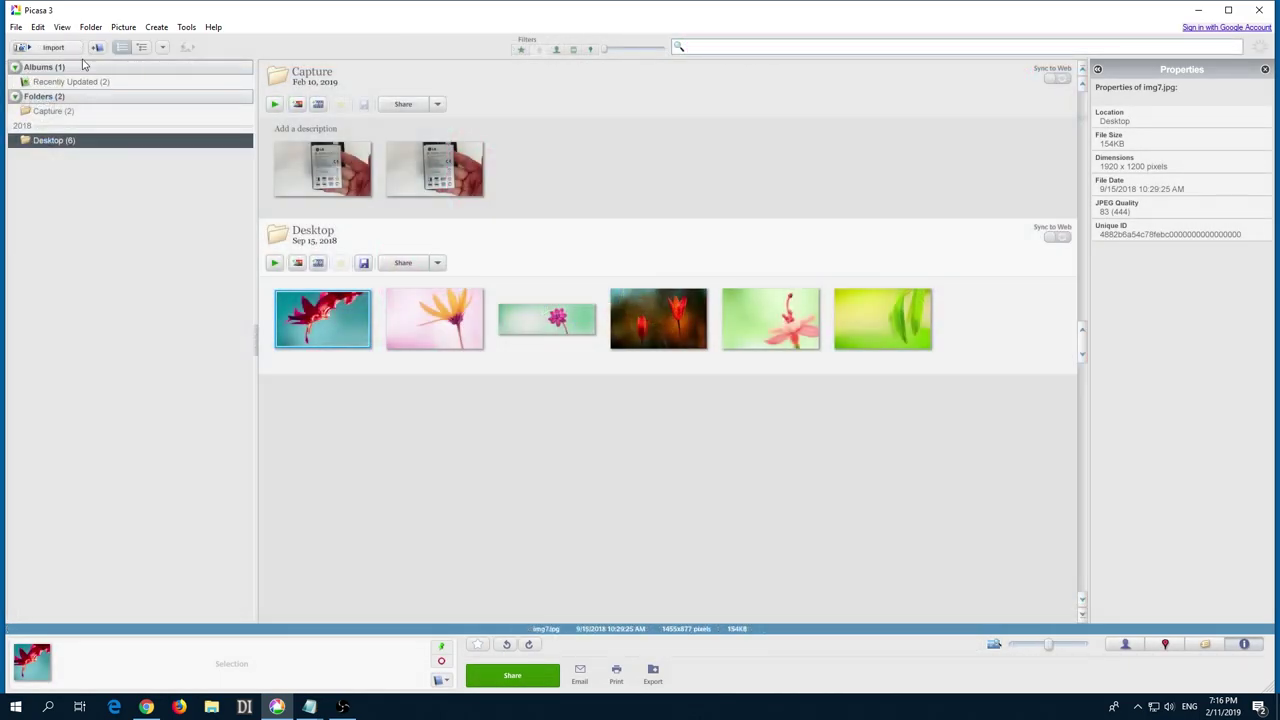
Crop the orange flower photo to a tall framing around the flower.
{"action": "double_click", "coordinate": [435, 318]}
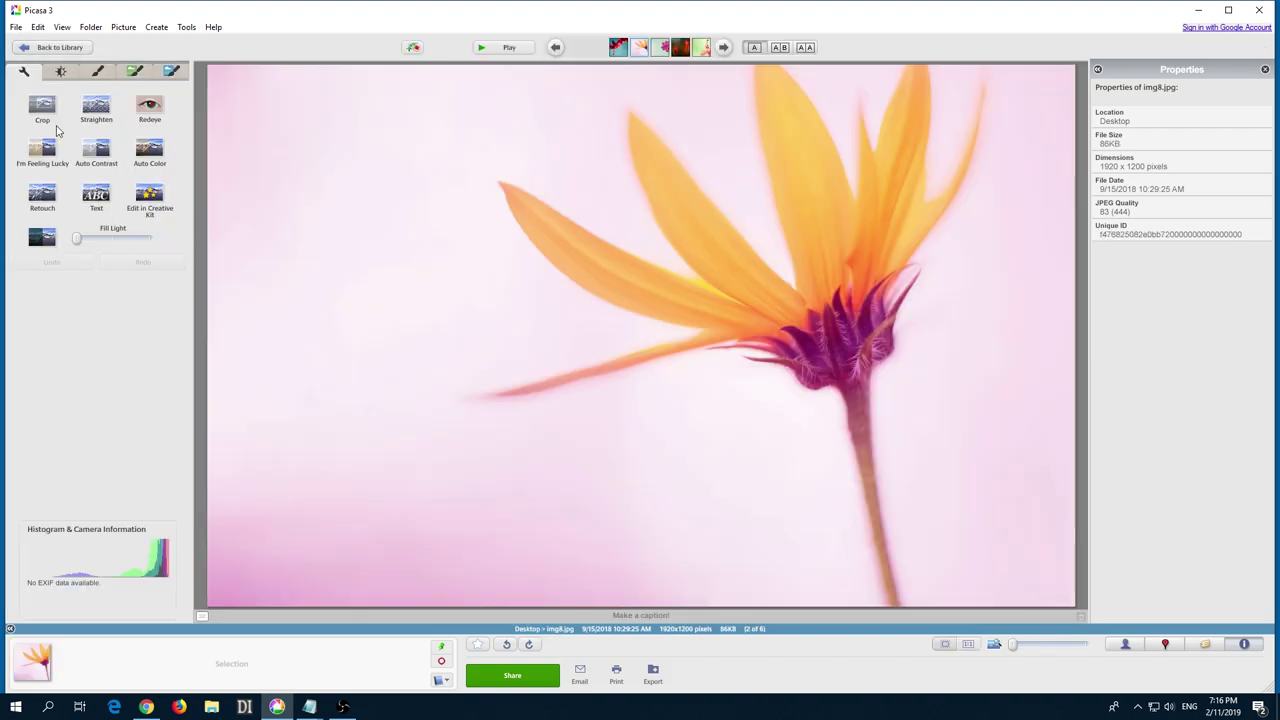
{"action": "left_click", "coordinate": [44, 112]}
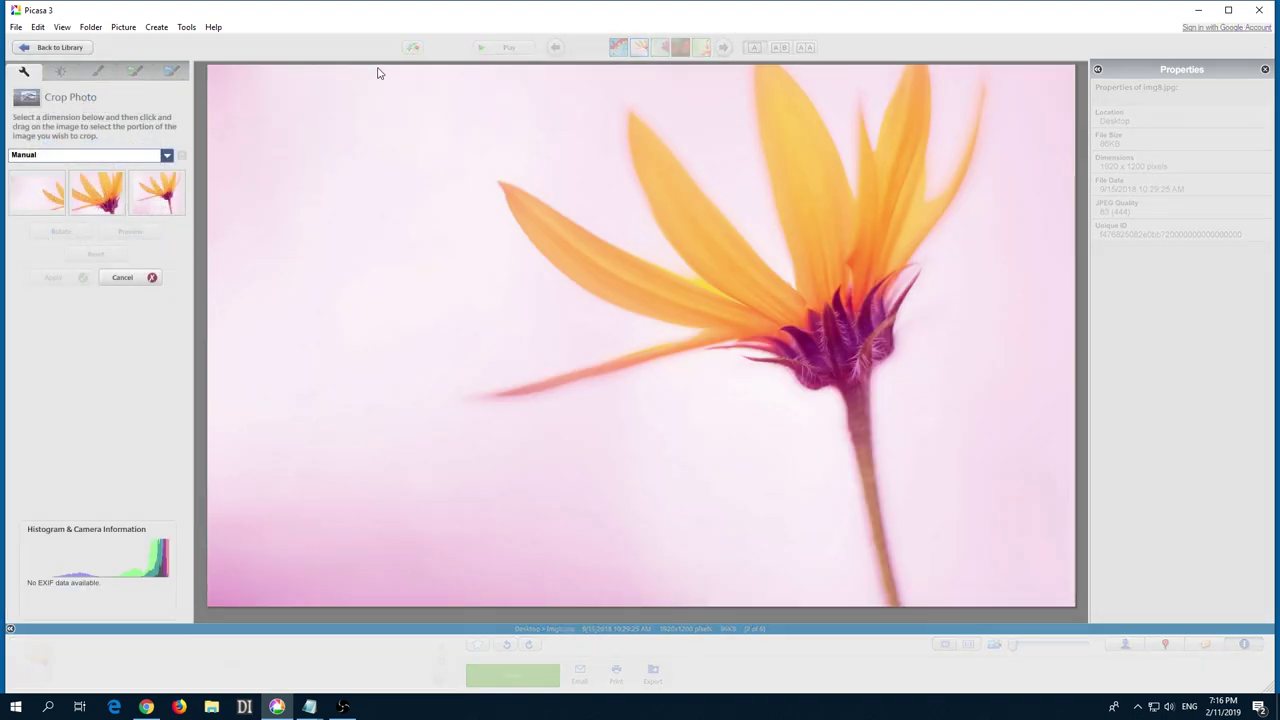
{"action": "mouse_move", "coordinate": [377, 67]}
{"action": "left_mouse_down"}
{"action": "mouse_move", "coordinate": [820, 345]}
{"action": "mouse_move", "coordinate": [1022, 607]}
{"action": "left_mouse_up"}
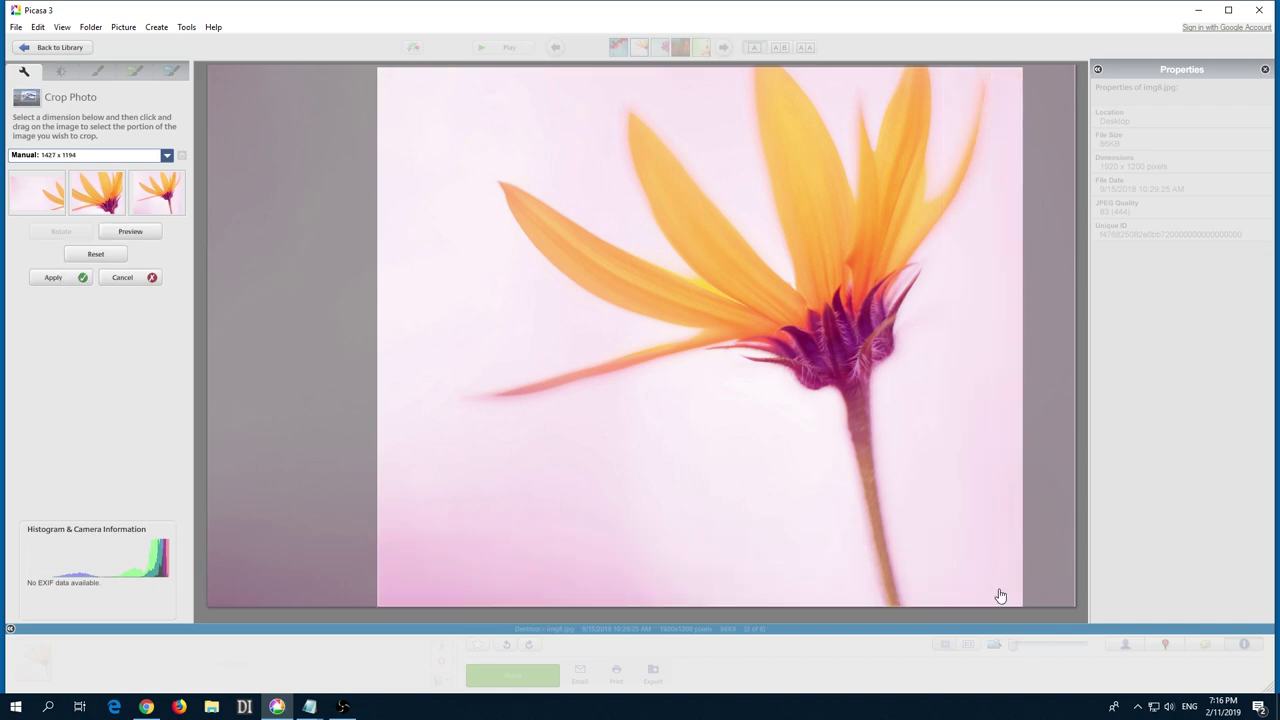
{"action": "key", "text": "Return"}
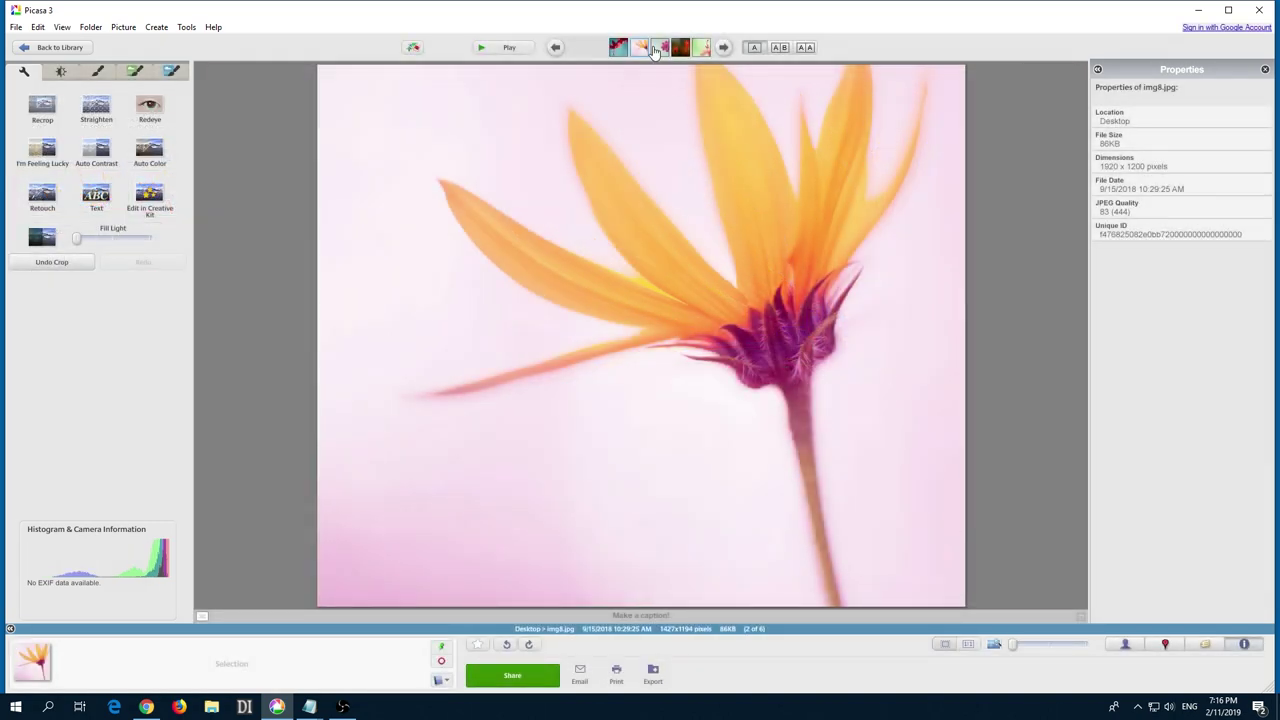
Crop the pink flower photo tightly, step to the leaf photo, then return to the library.
{"action": "left_click", "coordinate": [661, 48]}
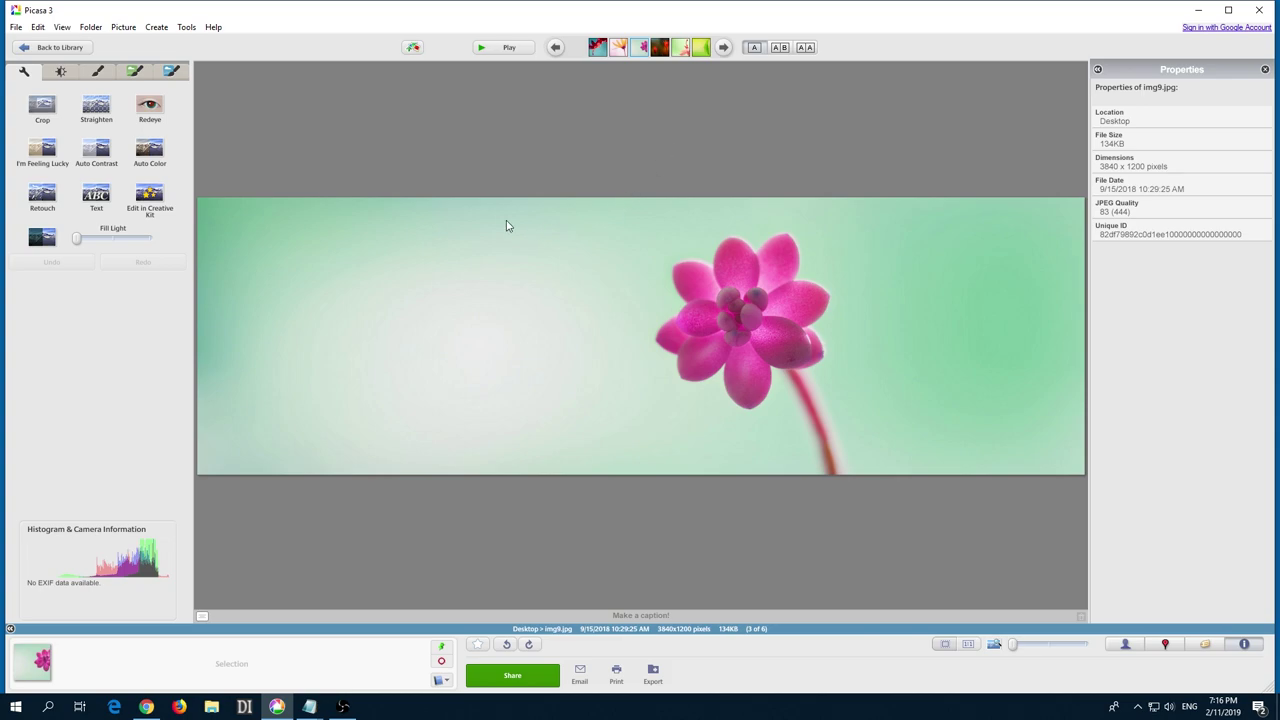
{"action": "left_click", "coordinate": [42, 106]}
{"action": "left_click_drag", "start_coordinate": [594, 207], "coordinate": [907, 506]}
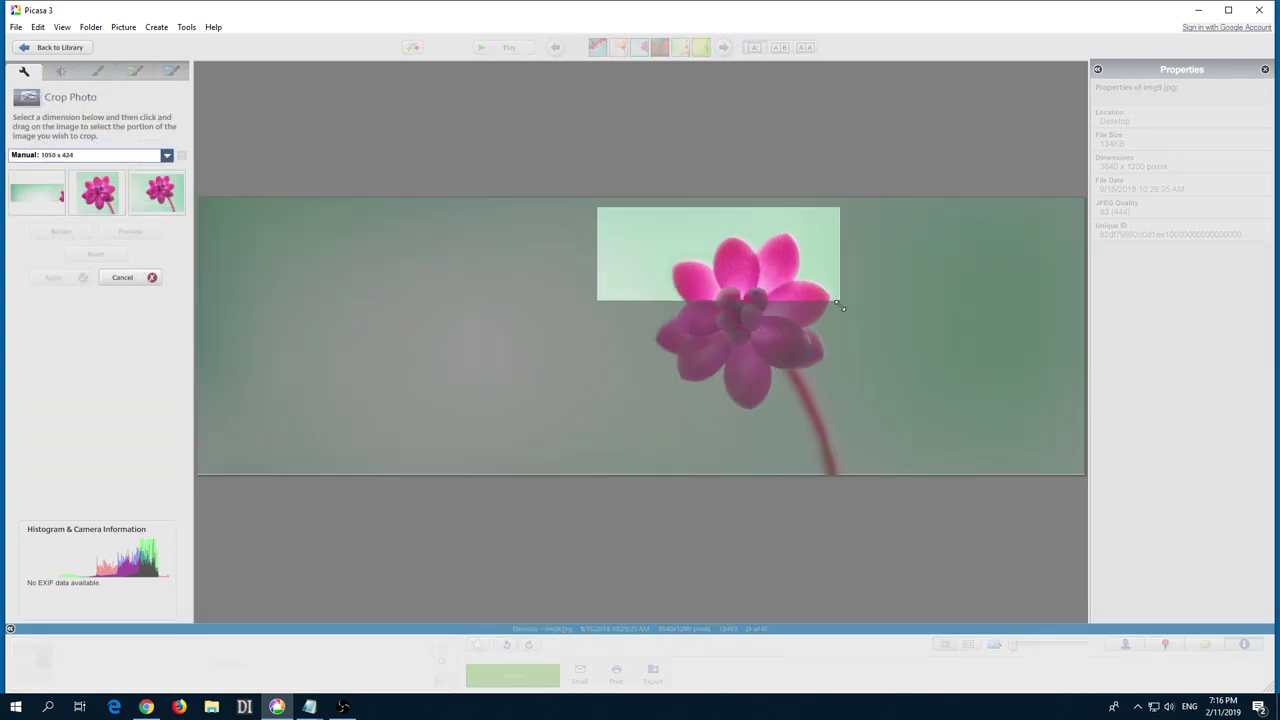
{"action": "key", "text": "Return"}
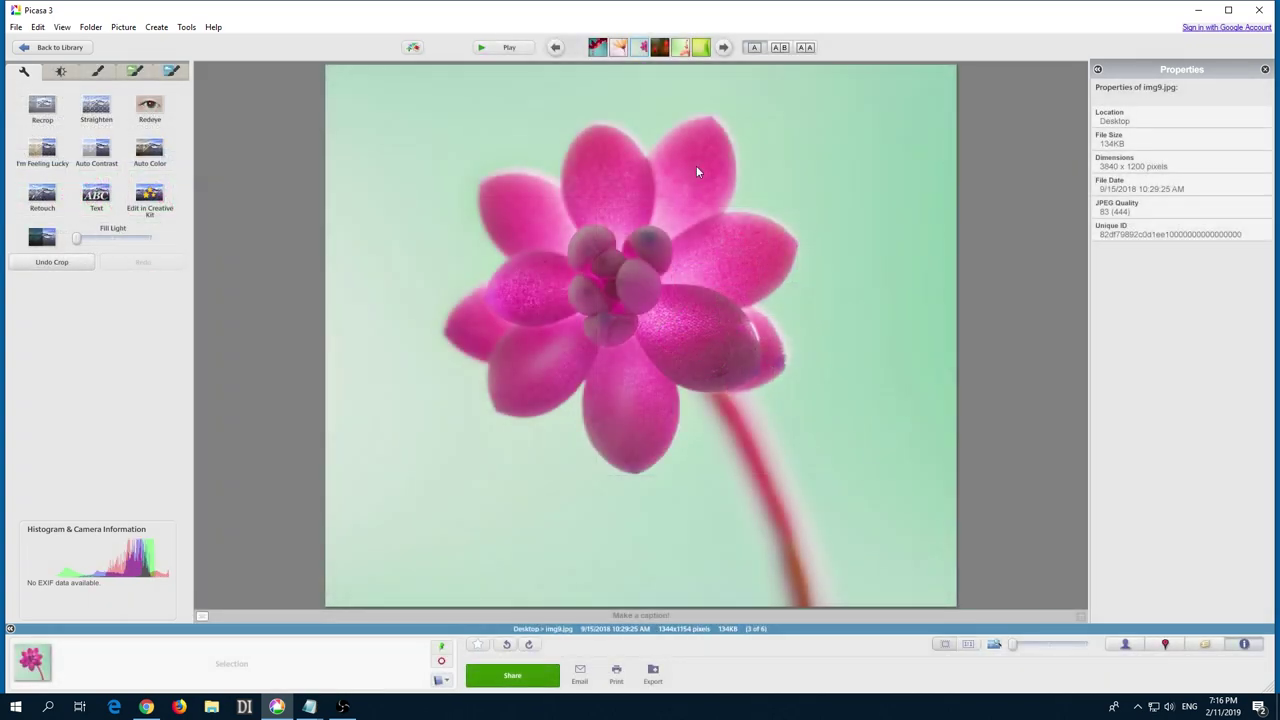
{"action": "left_click", "coordinate": [640, 47]}
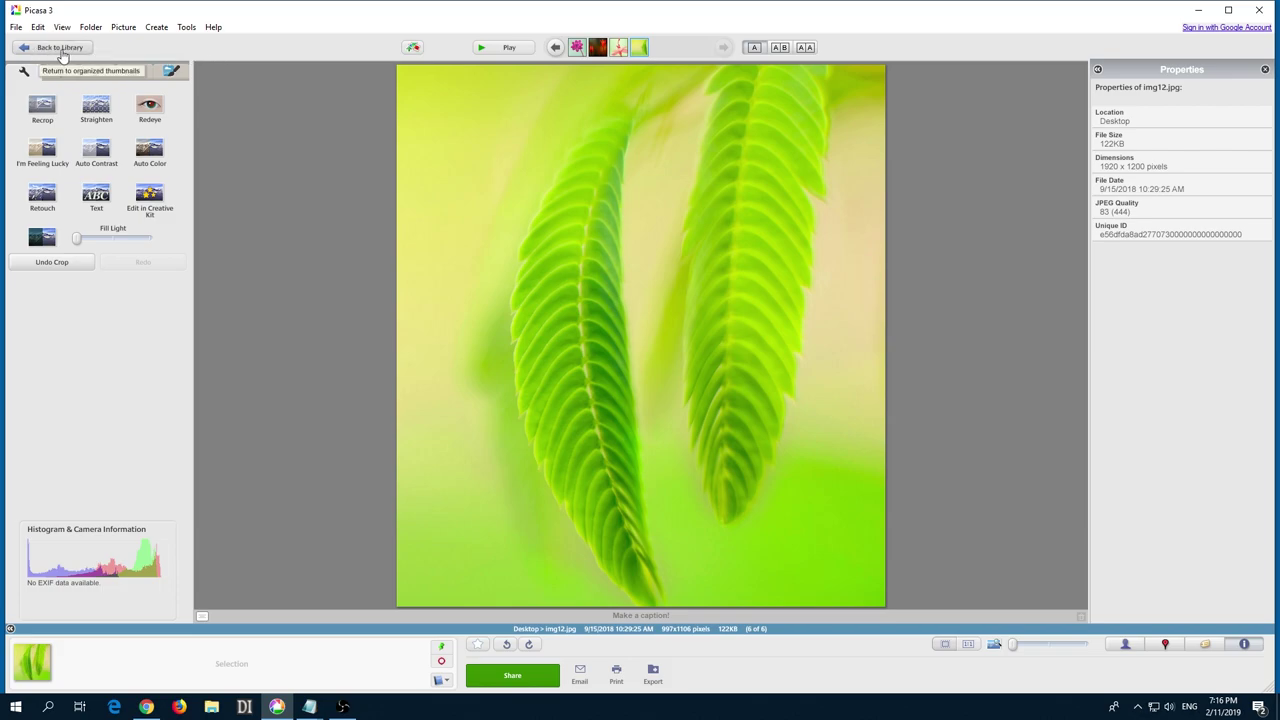
{"action": "left_click", "coordinate": [61, 48]}
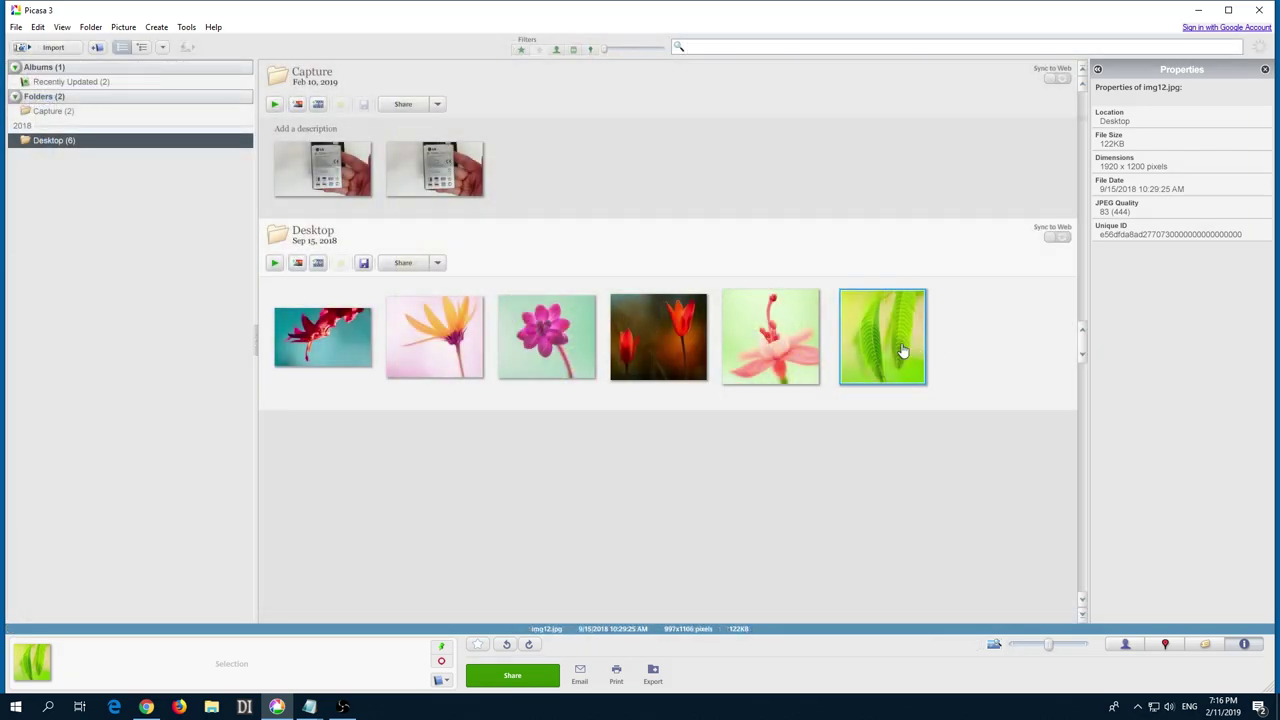
Select all six Desktop photos and start a Picture Collage from them.
{"action": "left_click_drag", "start_coordinate": [946, 330], "coordinate": [332, 345]}
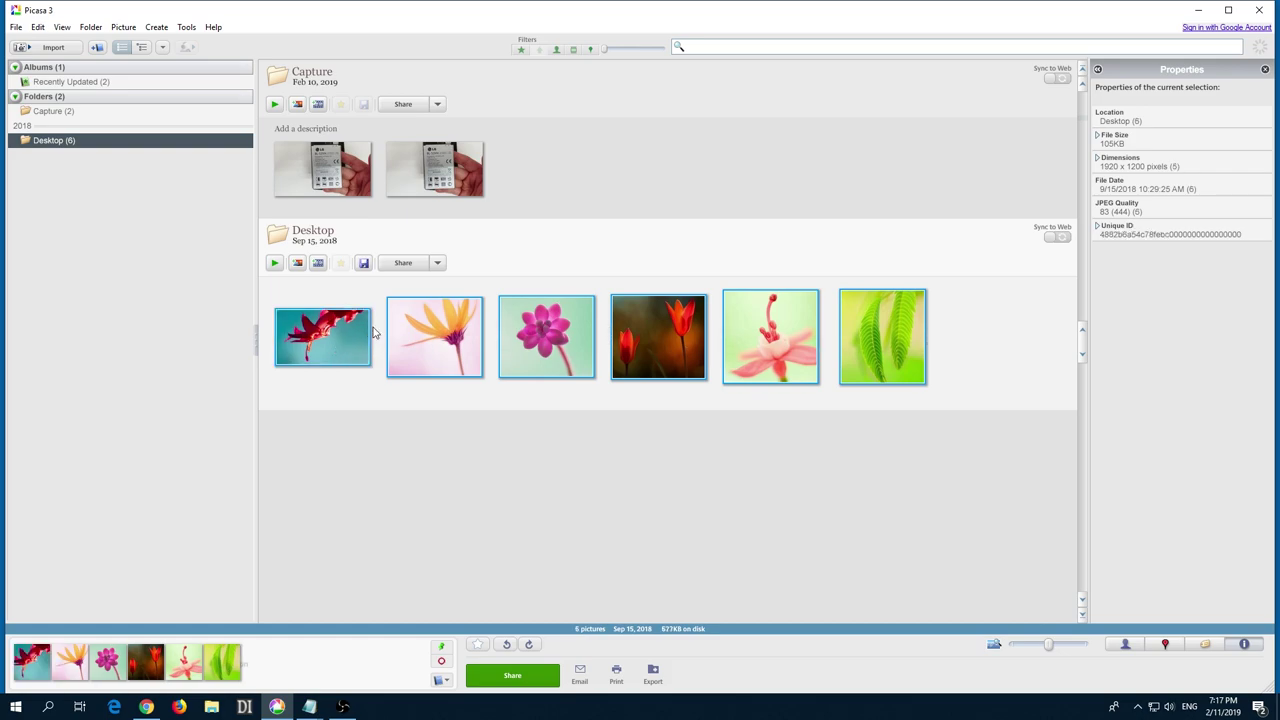
{"action": "left_click", "coordinate": [157, 30]}
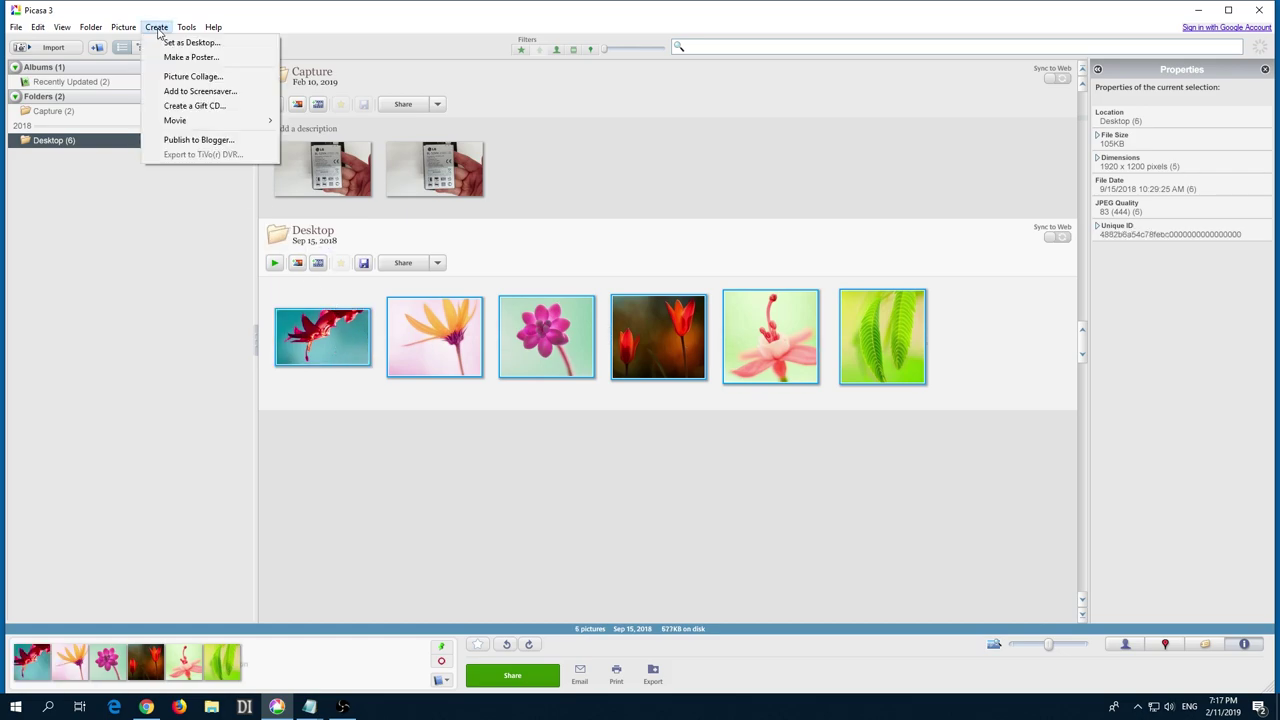
{"action": "left_click", "coordinate": [193, 76]}
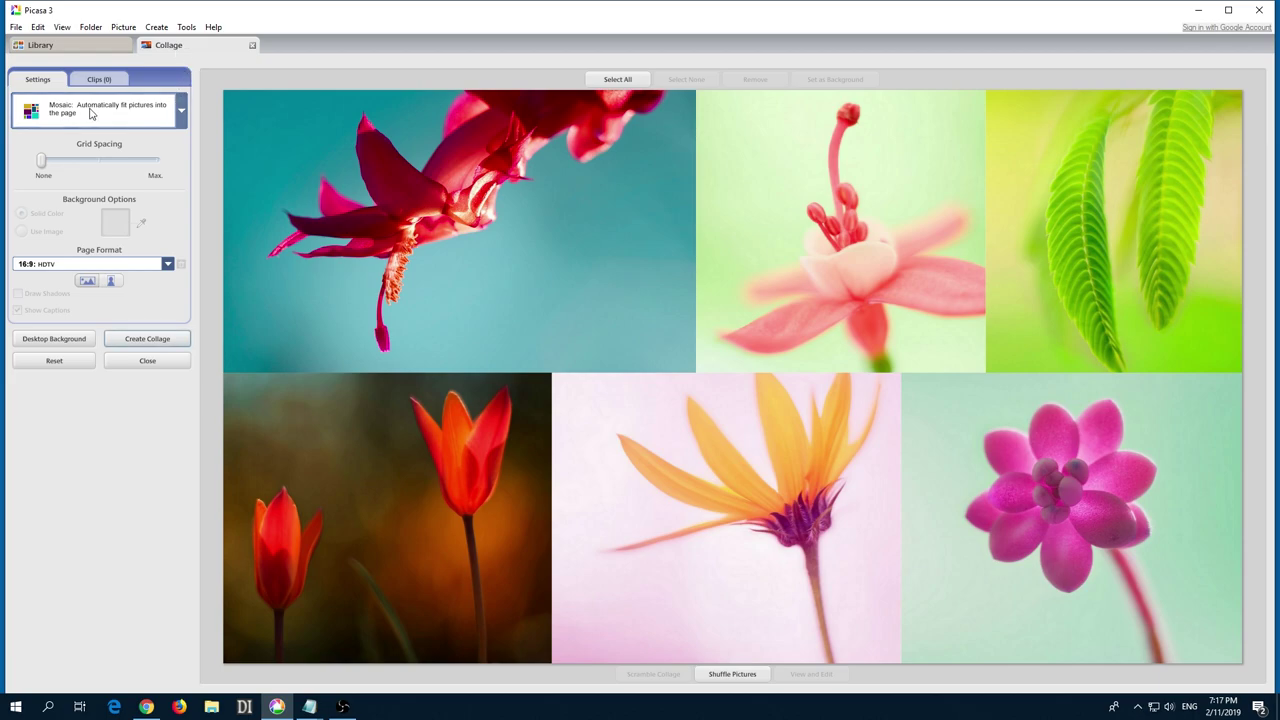
Try the Mosaic layout, then settle the collage on Picture Pile.
{"action": "left_click", "coordinate": [134, 117]}
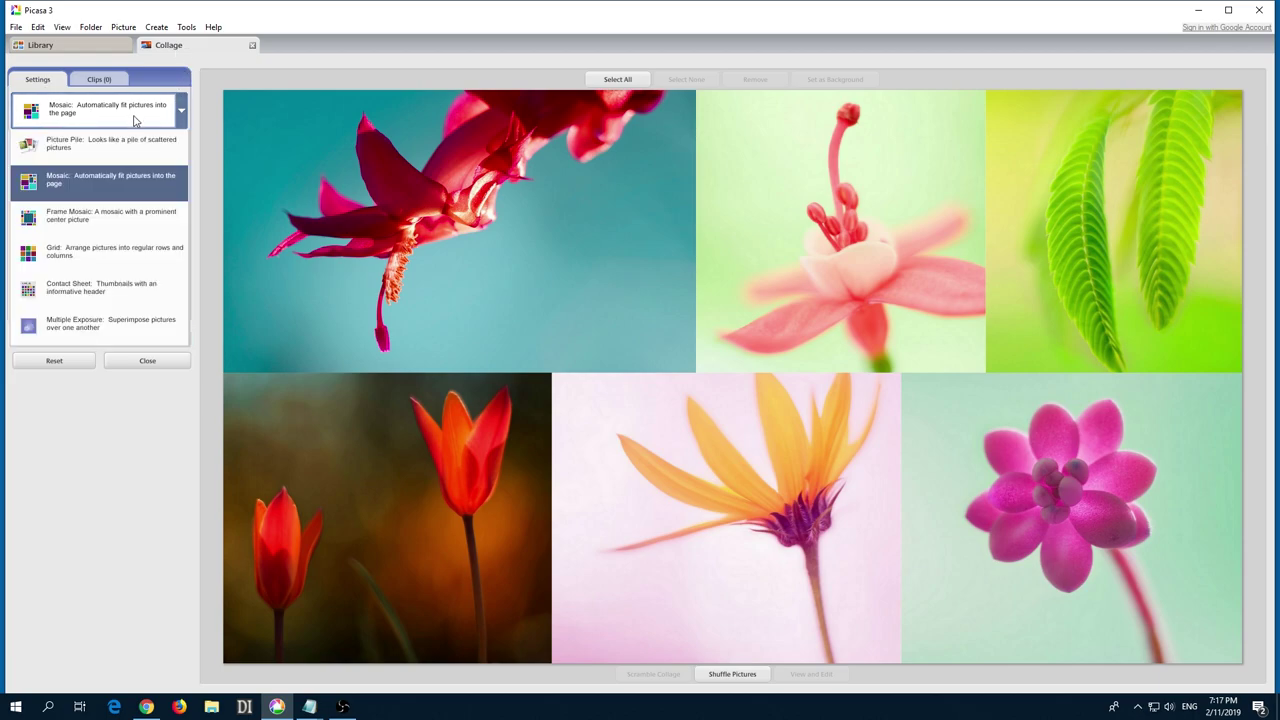
{"action": "left_click", "coordinate": [117, 157]}
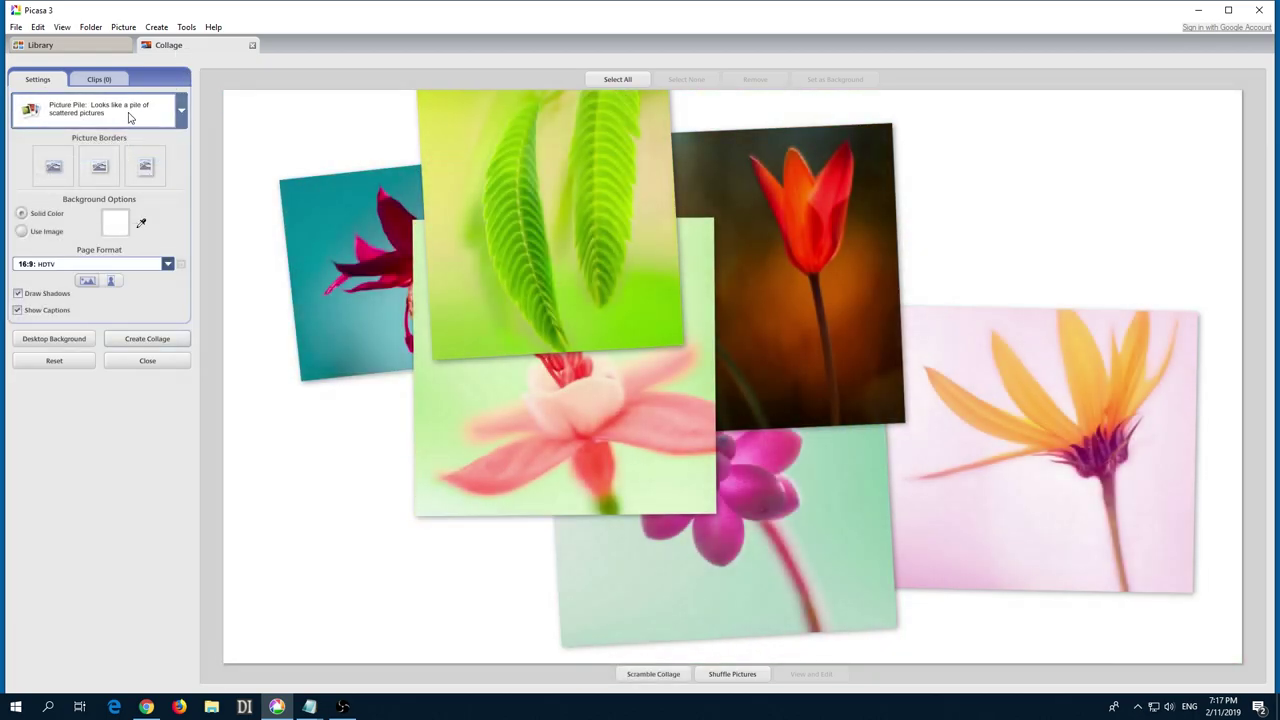
{"action": "left_click", "coordinate": [131, 117]}
{"action": "left_click", "coordinate": [110, 179]}
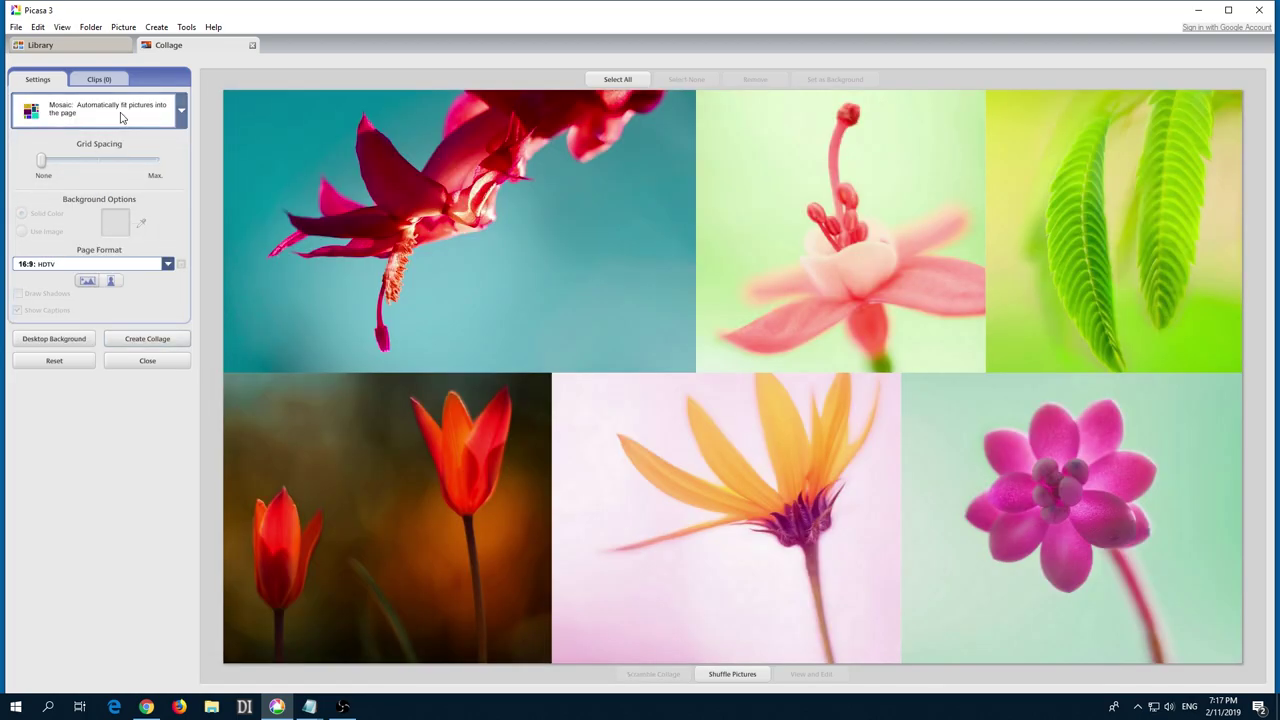
{"action": "left_click", "coordinate": [110, 112]}
{"action": "left_click", "coordinate": [106, 144]}
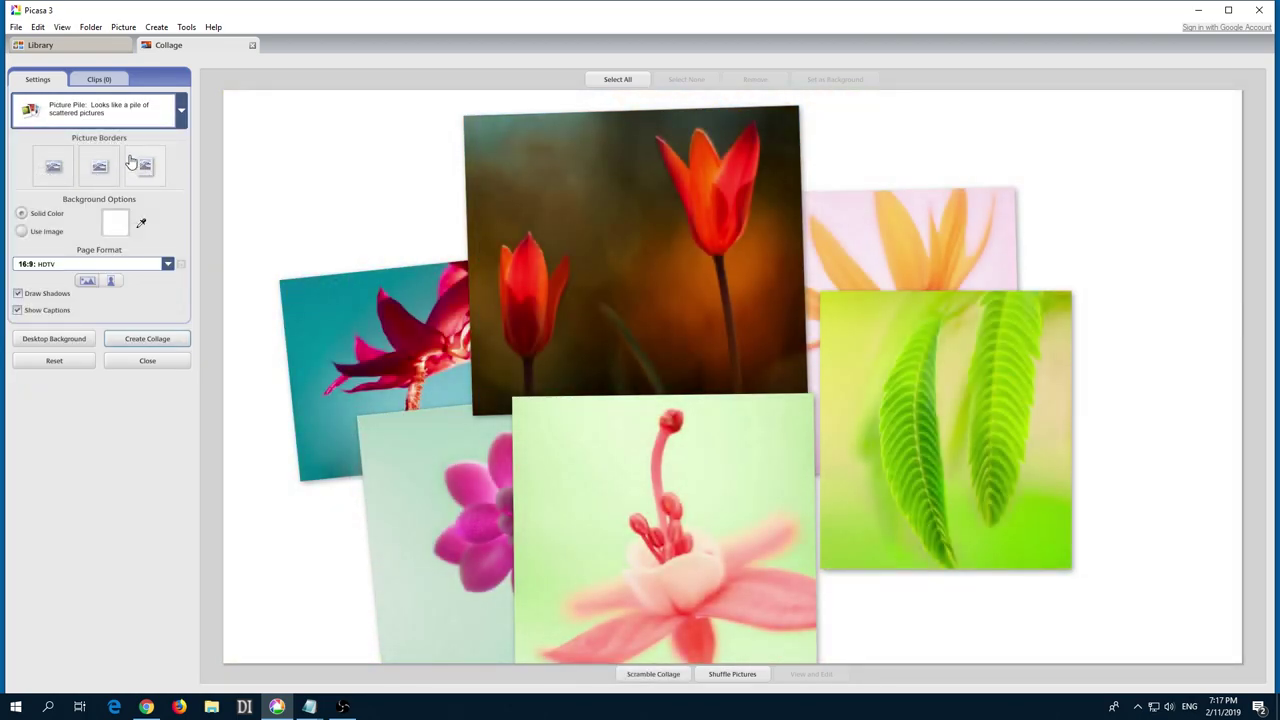
Move the tulip up, the leaf to the lower right, and the orange flower to the upper right.
{"action": "mouse_move", "coordinate": [586, 277]}
{"action": "left_mouse_down"}
{"action": "mouse_move", "coordinate": [658, 270]}
{"action": "mouse_move", "coordinate": [534, 263]}
{"action": "left_mouse_up"}
{"action": "left_click_drag", "start_coordinate": [943, 380], "coordinate": [1072, 466]}
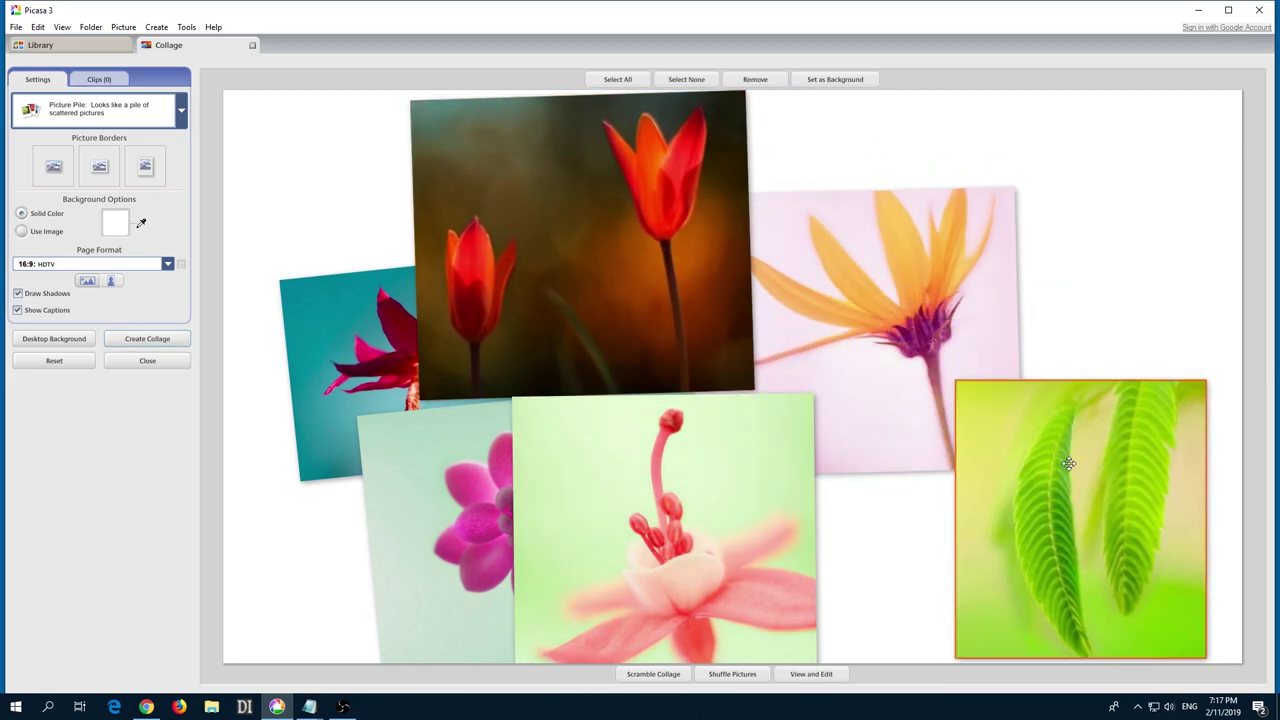
{"action": "left_click", "coordinate": [918, 326]}
{"action": "left_click_drag", "start_coordinate": [918, 326], "coordinate": [1015, 271]}
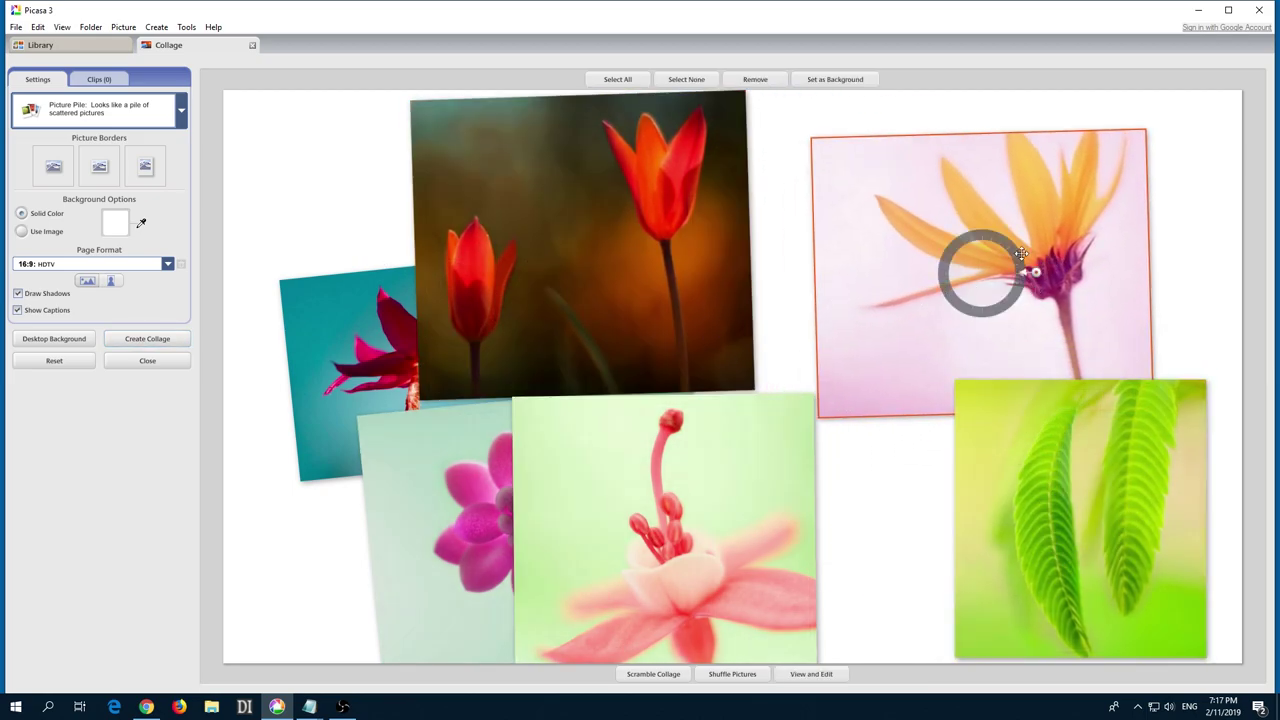
Resize the tulip photo, leaving it smaller and slightly tilted.
{"action": "left_click", "coordinate": [585, 232]}
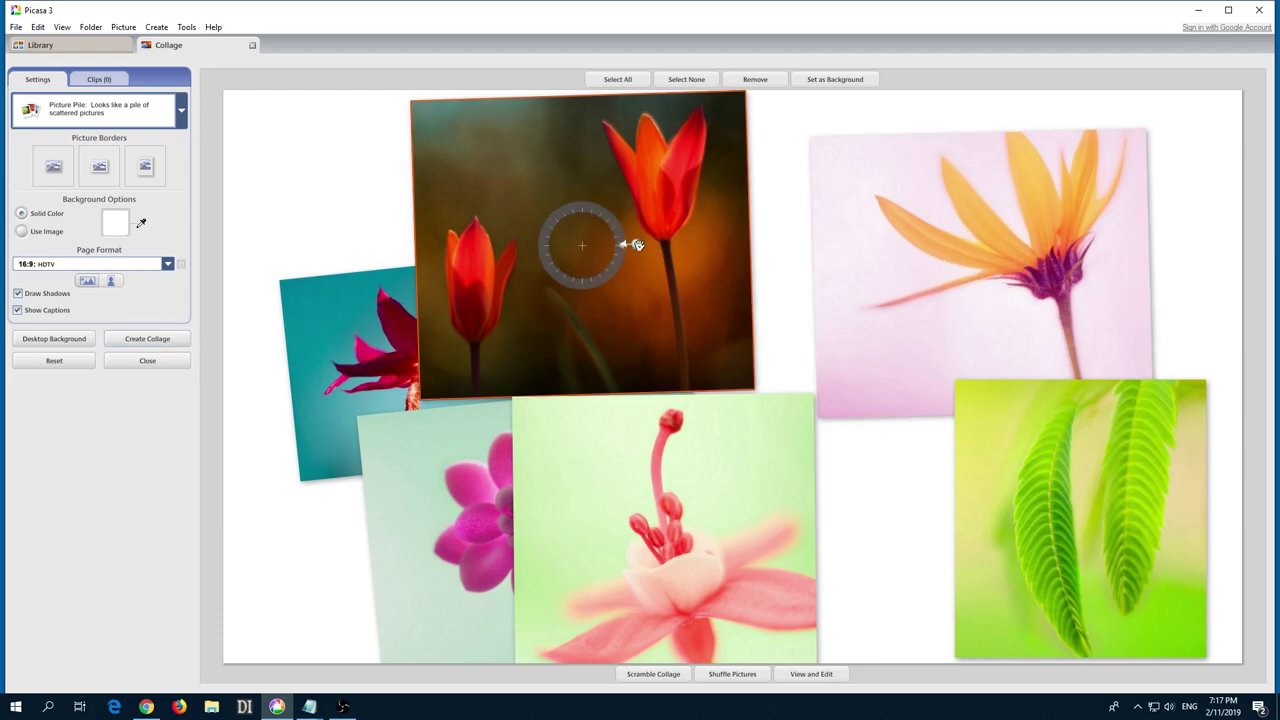
{"action": "mouse_move", "coordinate": [637, 245]}
{"action": "left_mouse_down"}
{"action": "mouse_move", "coordinate": [659, 249]}
{"action": "mouse_move", "coordinate": [632, 248]}
{"action": "left_mouse_up"}
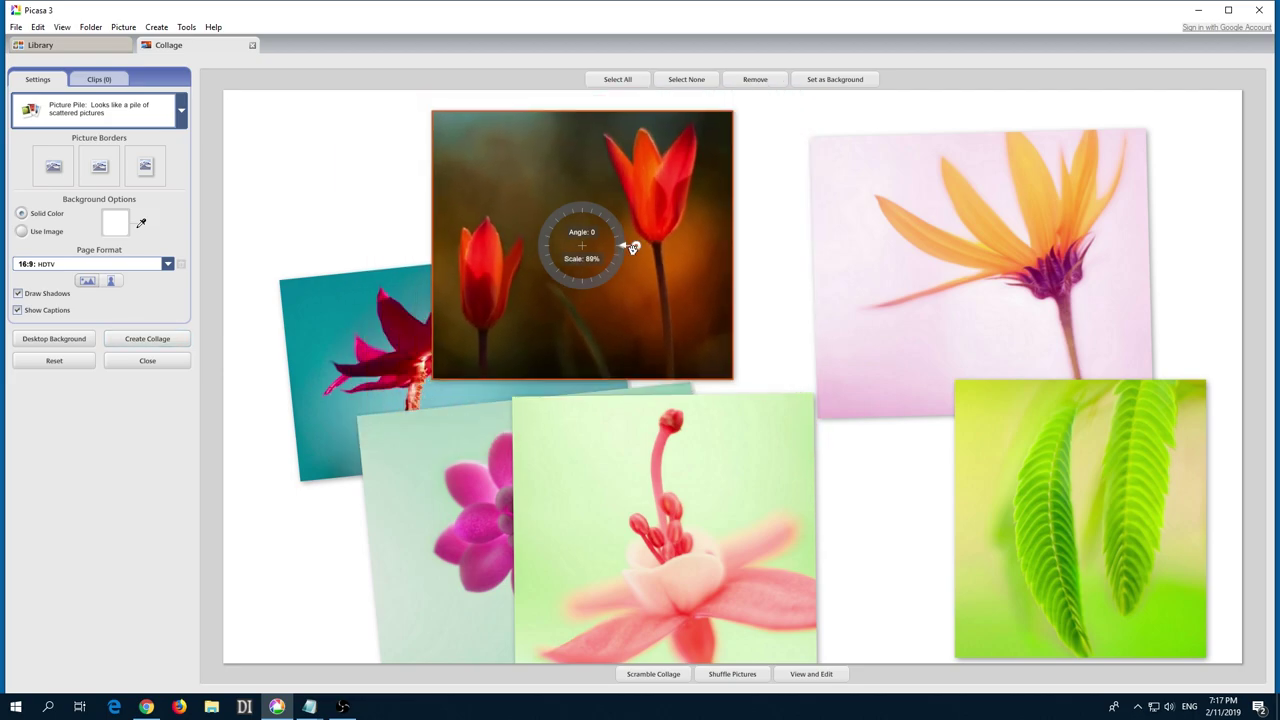
{"action": "left_click_drag", "start_coordinate": [632, 248], "coordinate": [630, 243]}
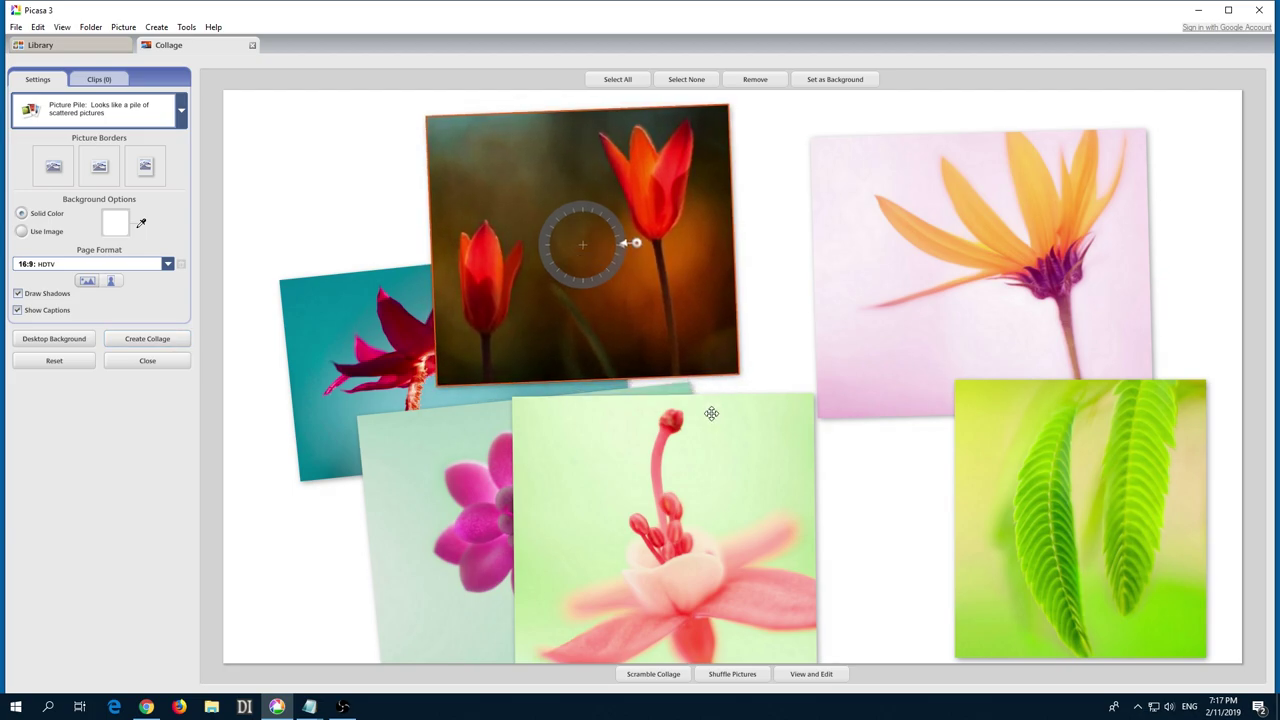
Send the tulip photo to the bottom of the pile and bring the red flower to the top.
{"action": "right_click", "coordinate": [483, 309]}
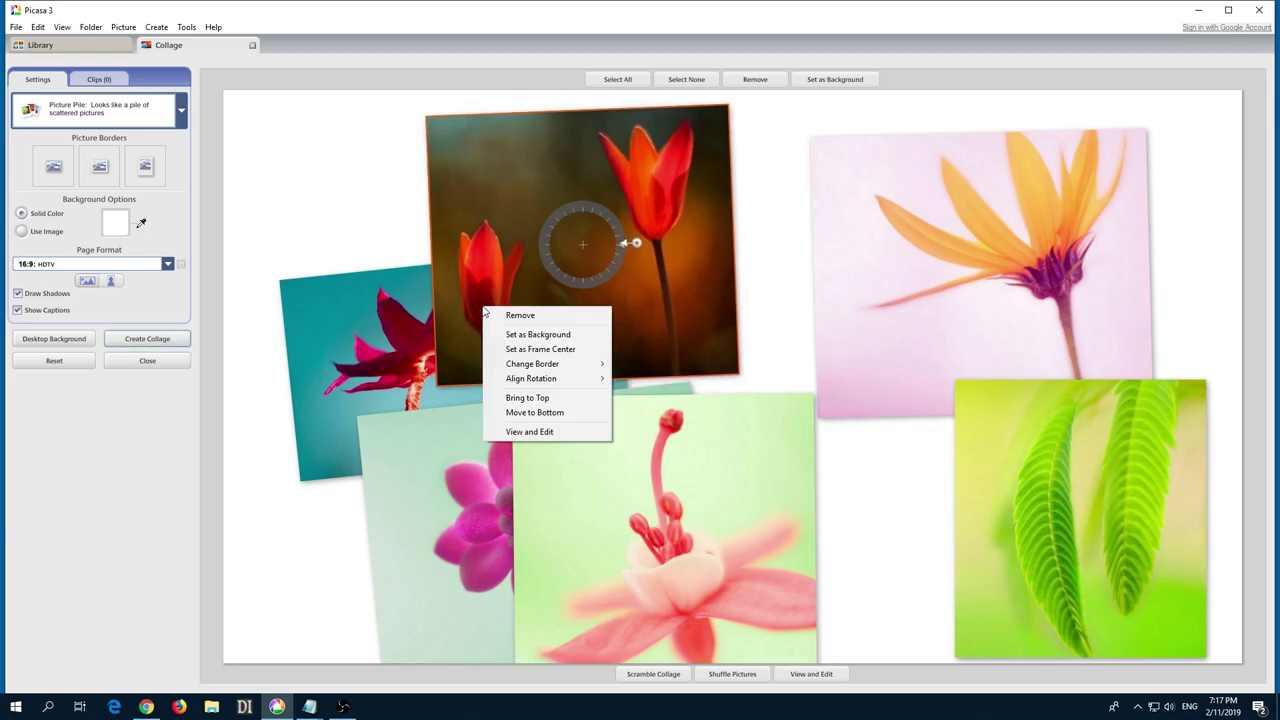
{"action": "left_click", "coordinate": [565, 418]}
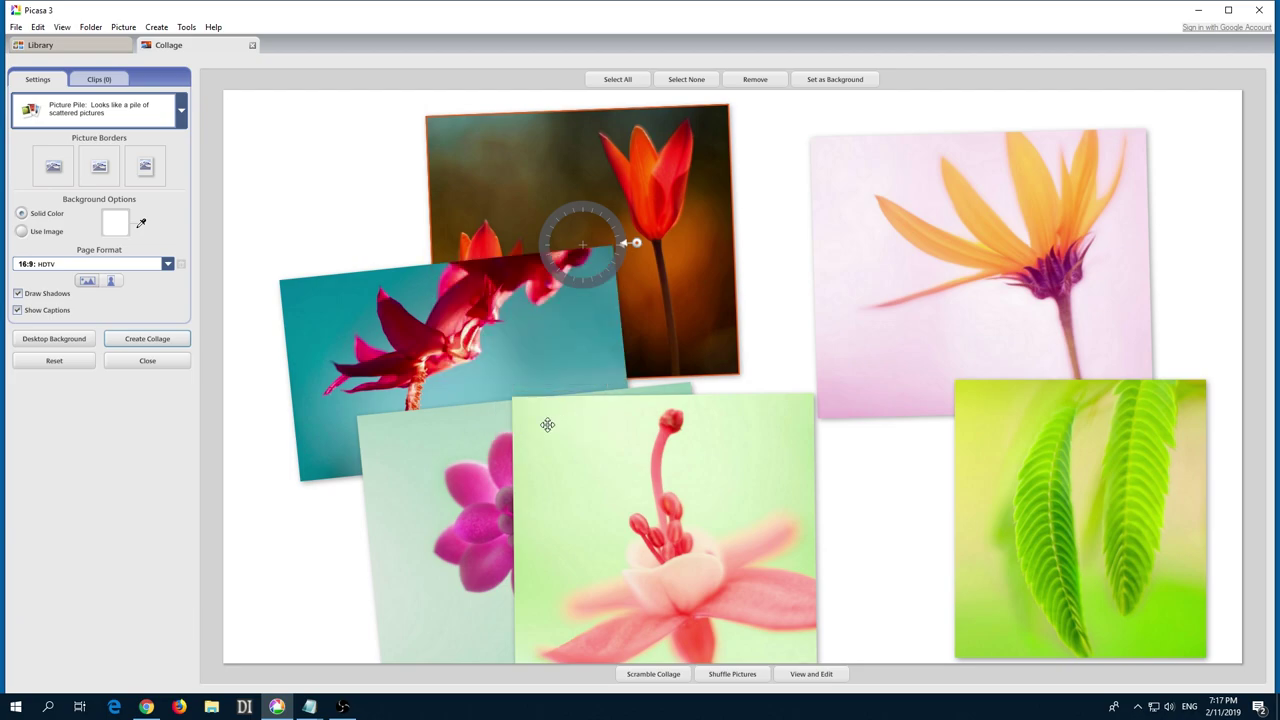
{"action": "right_click", "coordinate": [478, 338]}
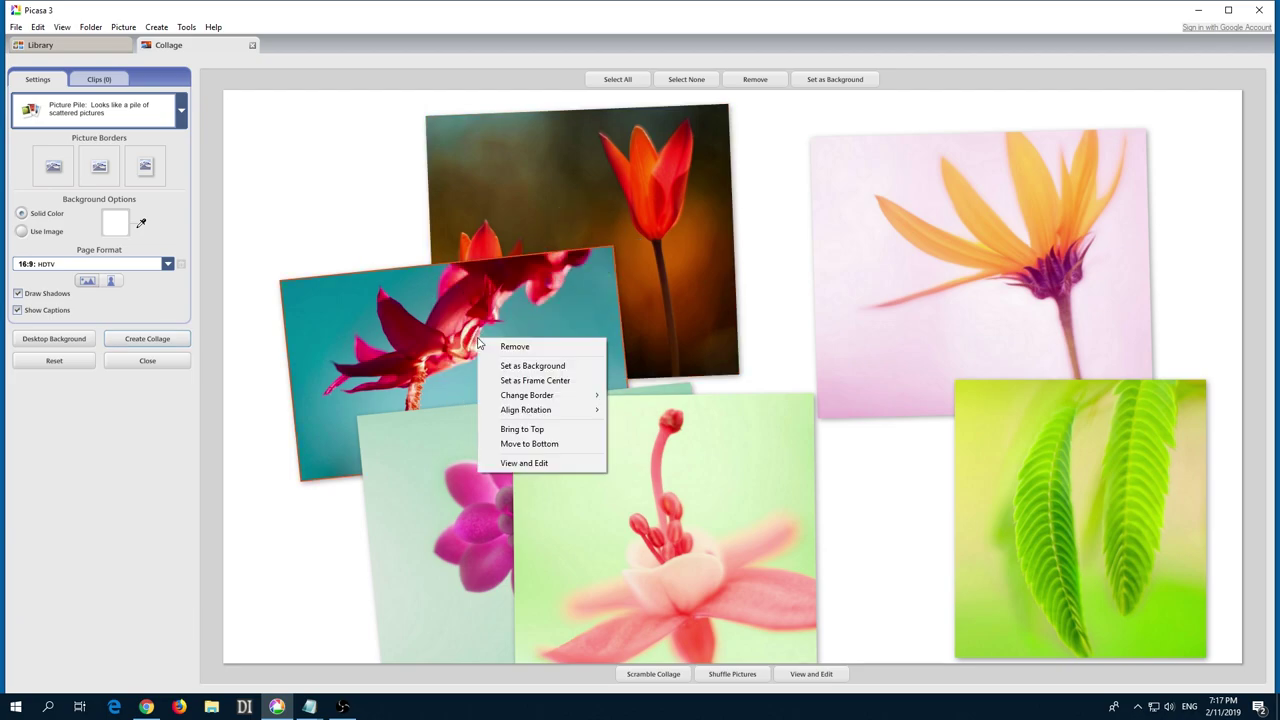
{"action": "left_click", "coordinate": [527, 429]}
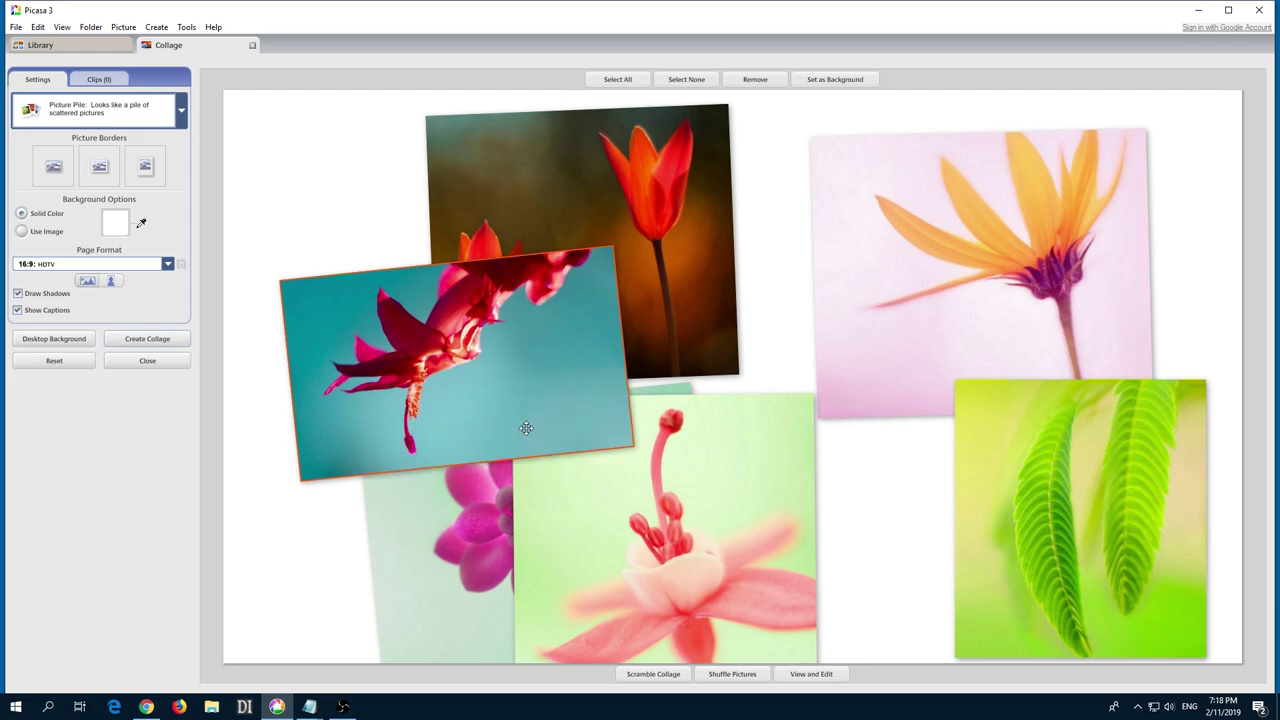
Shuffle the pictures four times and scramble the collage three times.
{"action": "left_click", "coordinate": [733, 675]}
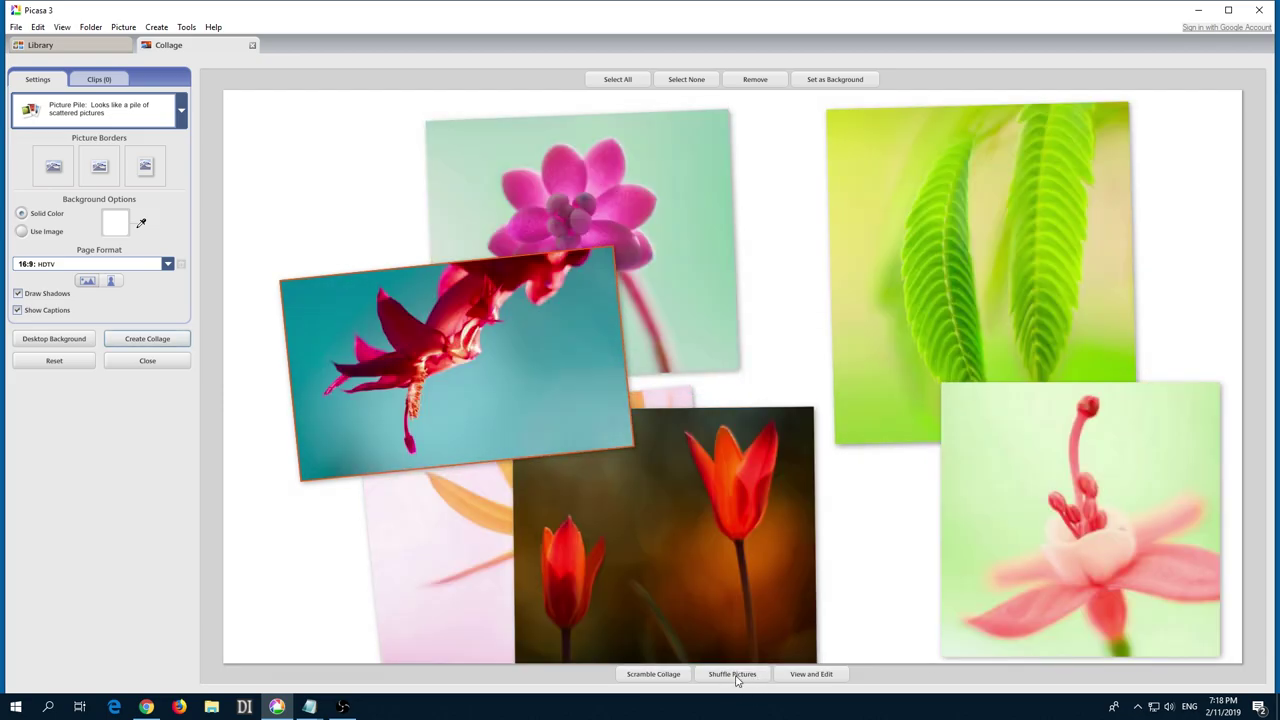
{"action": "left_click", "coordinate": [734, 676]}
{"action": "left_click", "coordinate": [734, 676]}
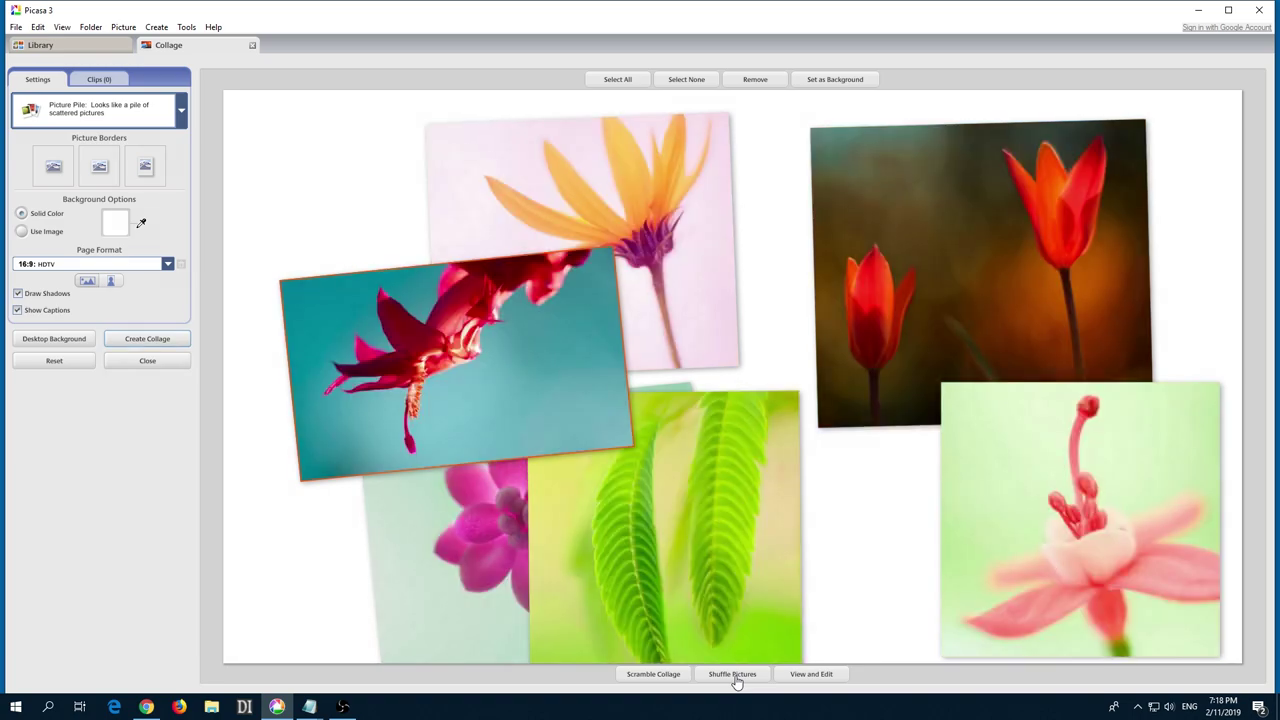
{"action": "left_click", "coordinate": [734, 676]}
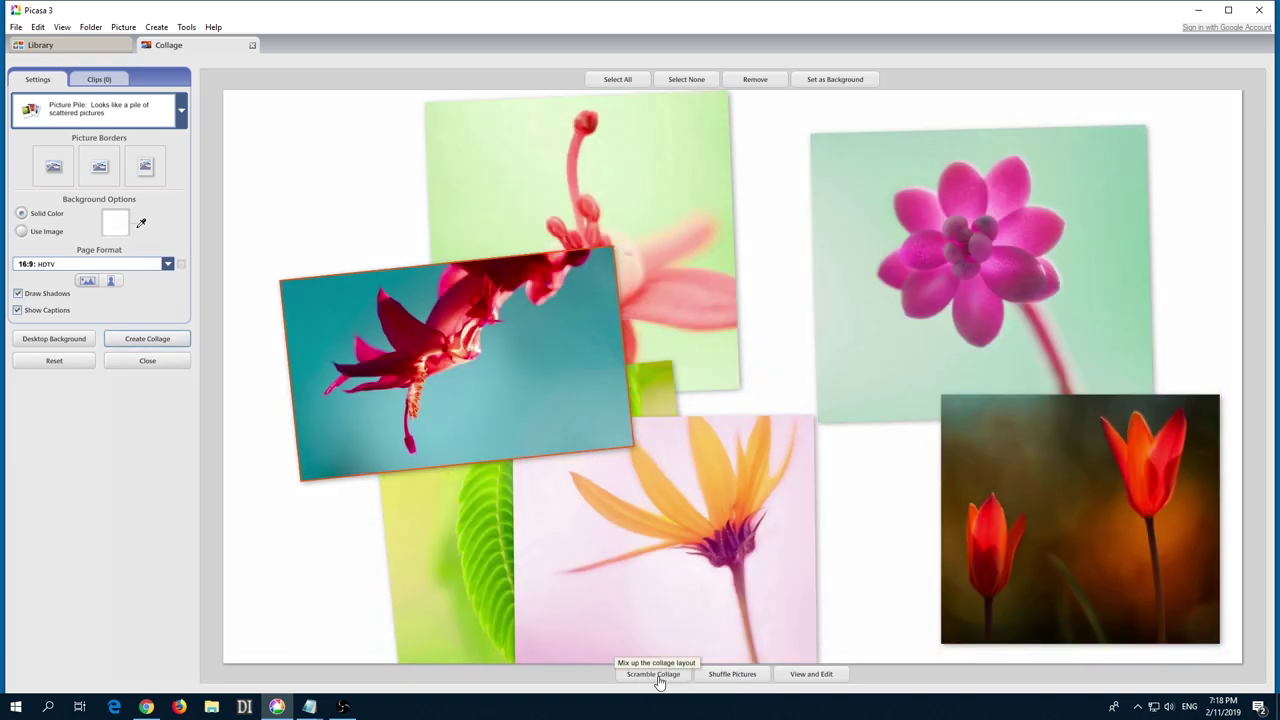
{"action": "left_click", "coordinate": [654, 675]}
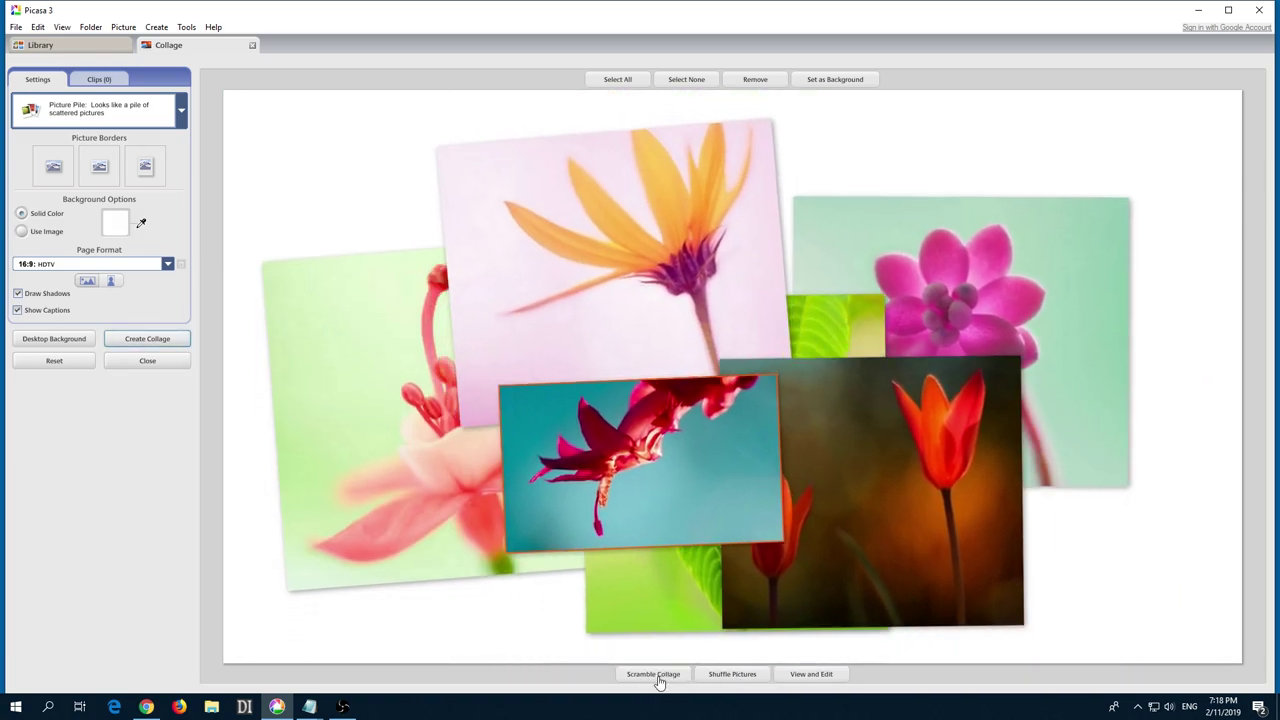
{"action": "left_click", "coordinate": [658, 678]}
{"action": "left_click", "coordinate": [658, 676]}
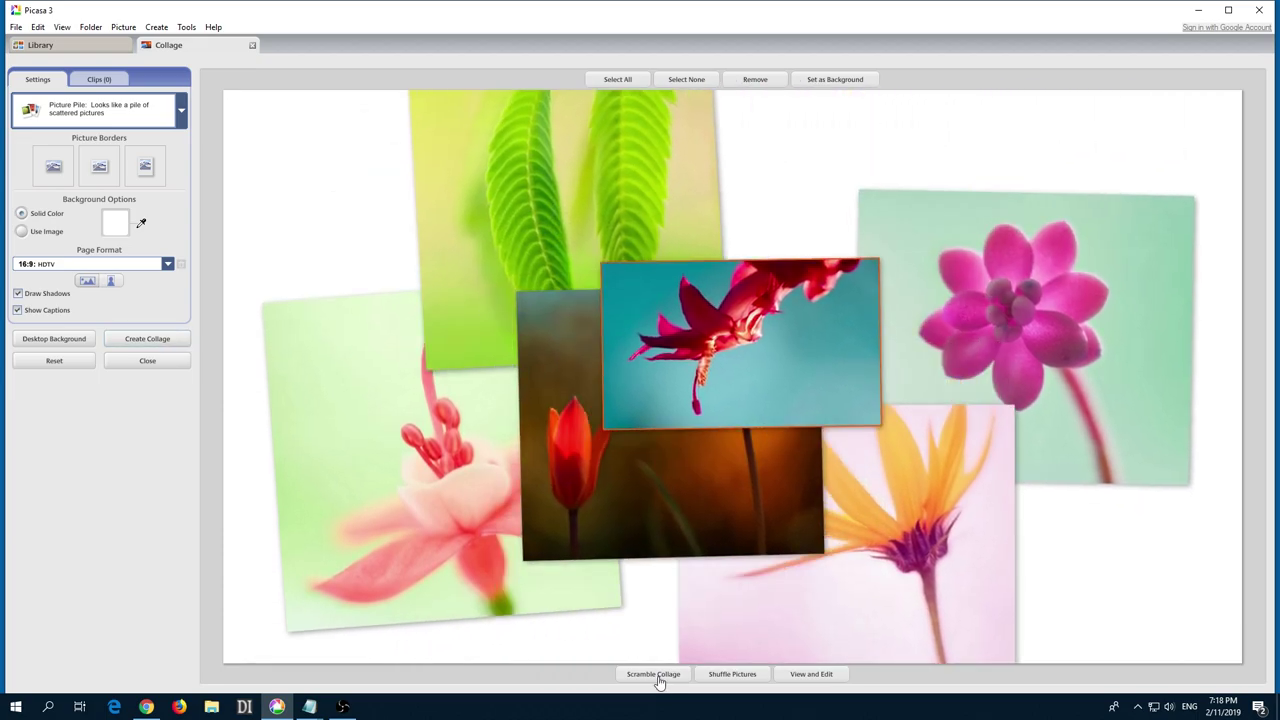
Open the tulip picture for editing, peek at the tuning and effects tabs, and return to the collage.
{"action": "left_click", "coordinate": [769, 460]}
{"action": "left_click", "coordinate": [818, 675]}
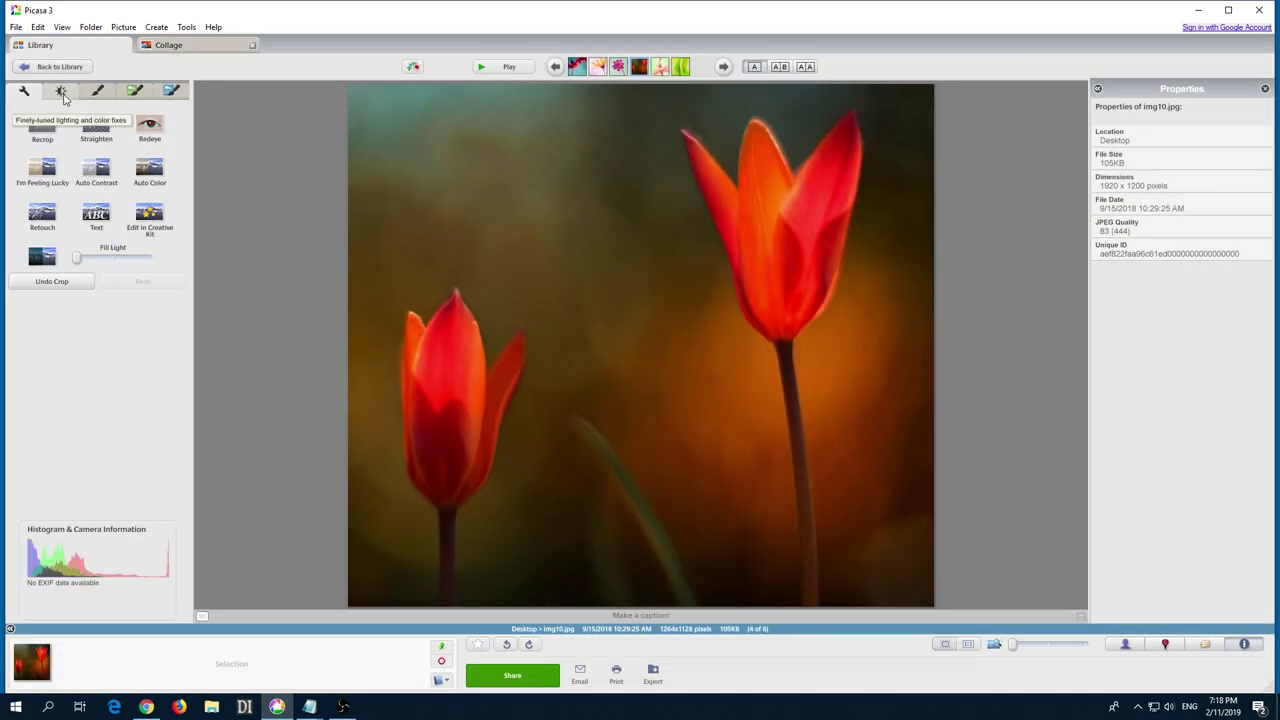
{"action": "left_click", "coordinate": [61, 91]}
{"action": "left_click", "coordinate": [97, 91]}
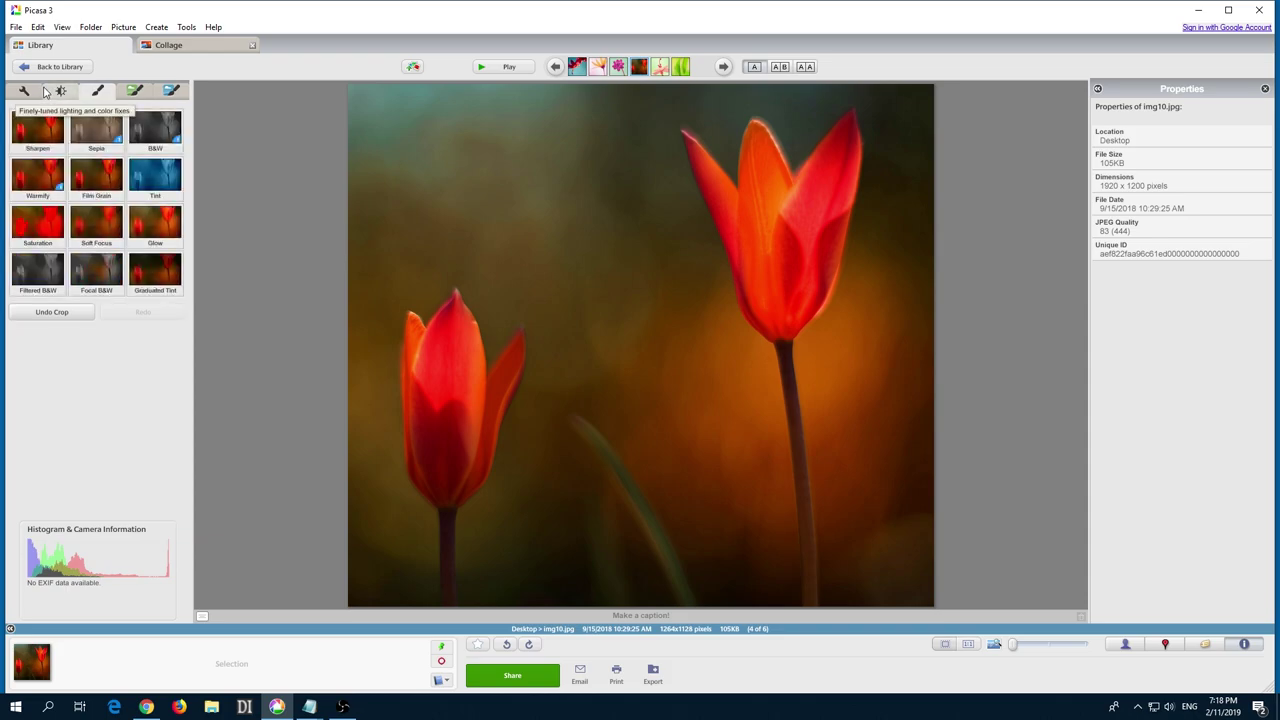
{"action": "left_click", "coordinate": [186, 46]}
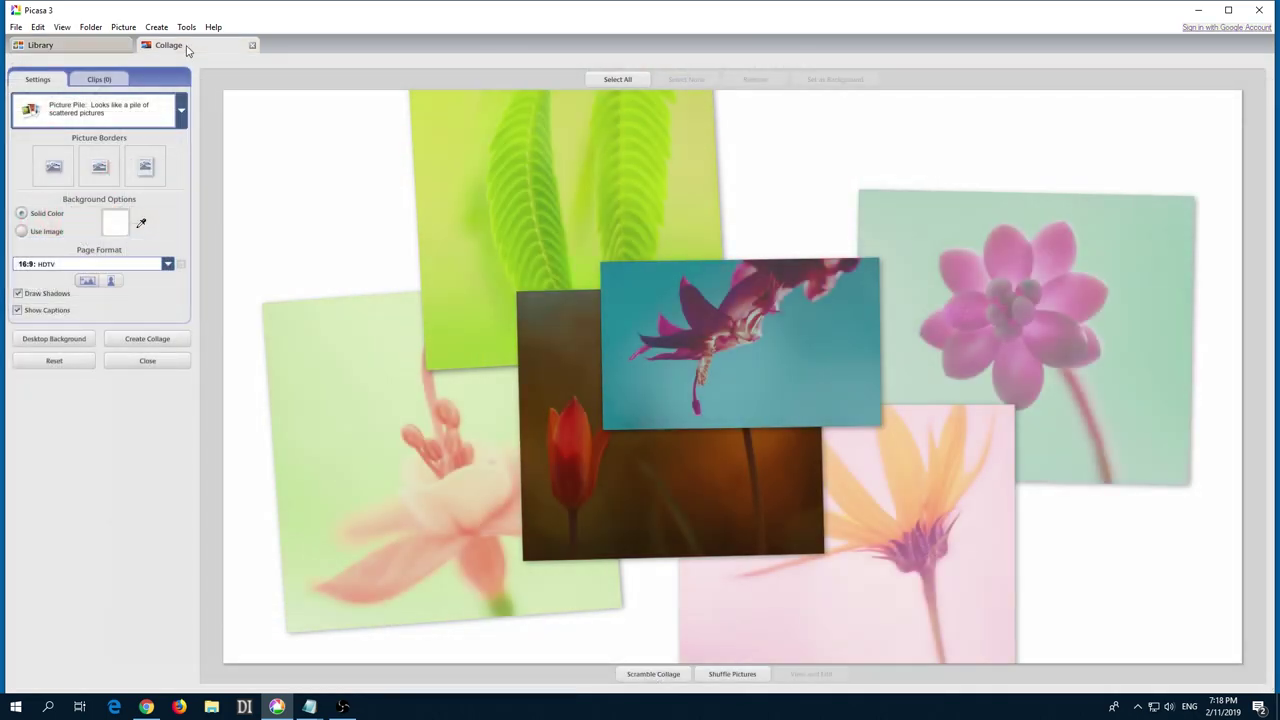
Switch the collage to Mosaic and widen the grid spacing between tiles.
{"action": "left_click", "coordinate": [155, 110]}
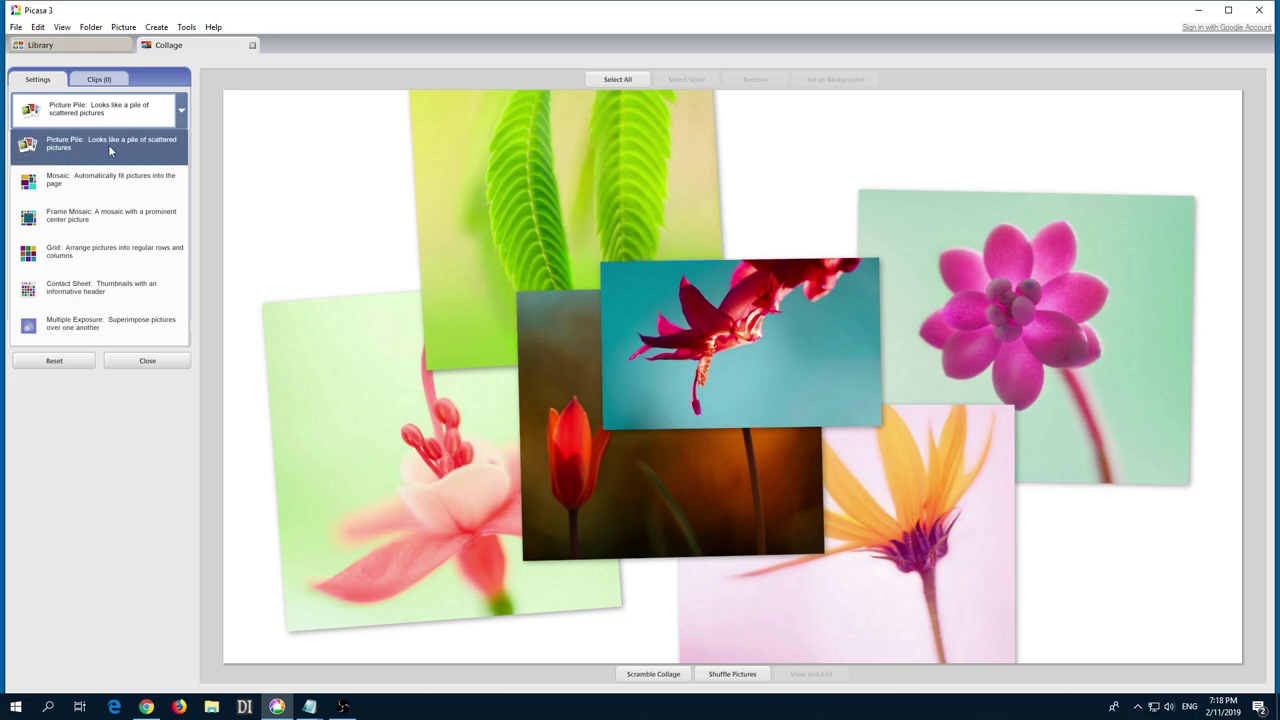
{"action": "left_click", "coordinate": [69, 183]}
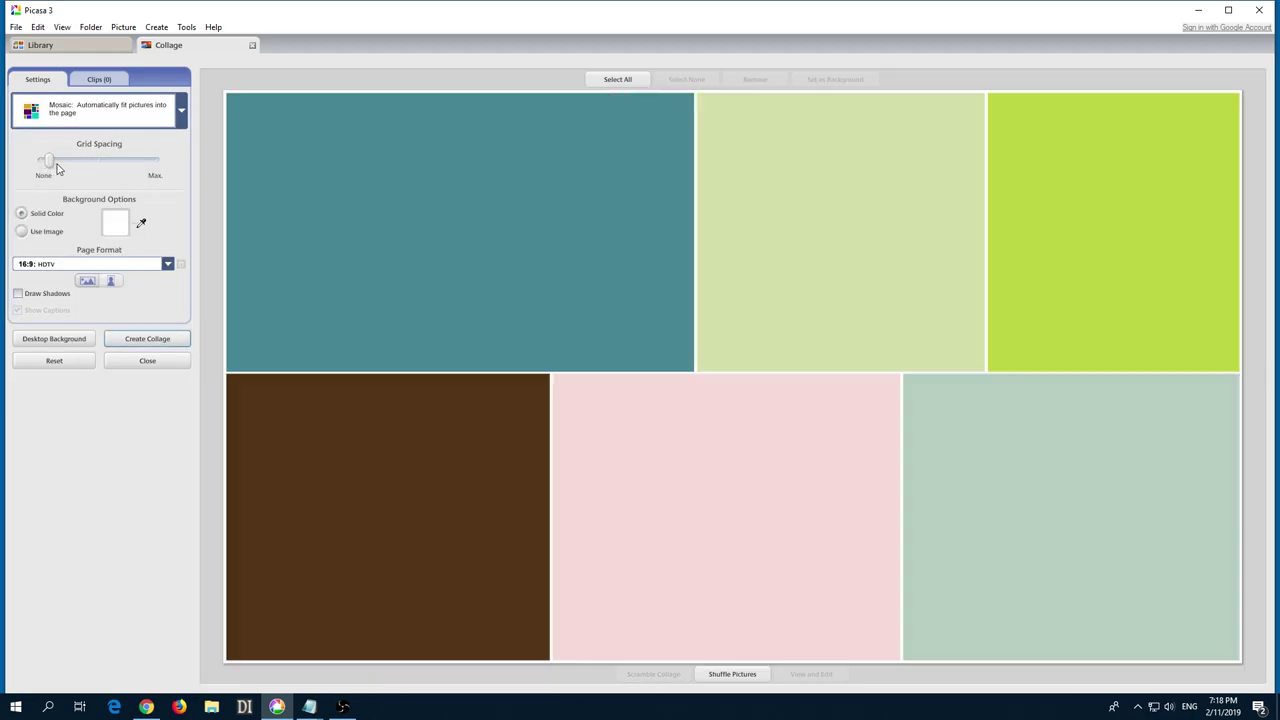
{"action": "mouse_move", "coordinate": [40, 160]}
{"action": "left_mouse_down"}
{"action": "mouse_move", "coordinate": [93, 161]}
{"action": "mouse_move", "coordinate": [64, 162]}
{"action": "left_mouse_up"}
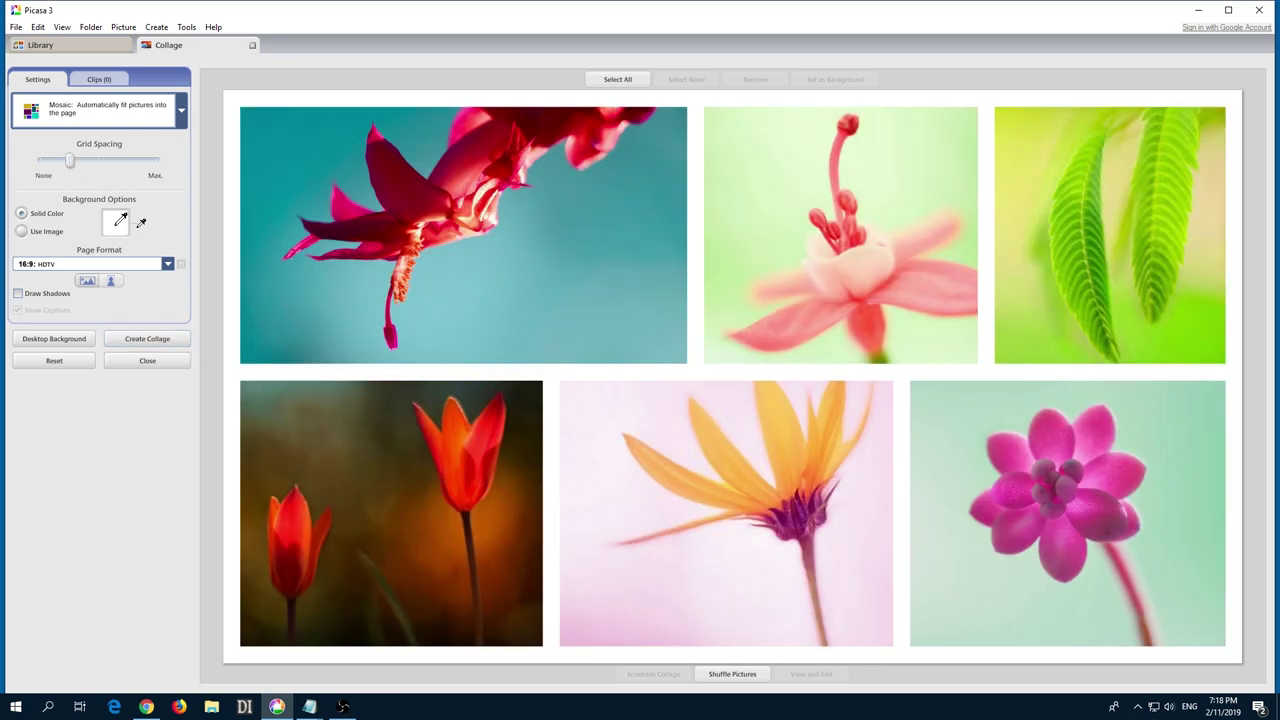
Try an image background, then set the collage background to solid white.
{"action": "left_click", "coordinate": [116, 222]}
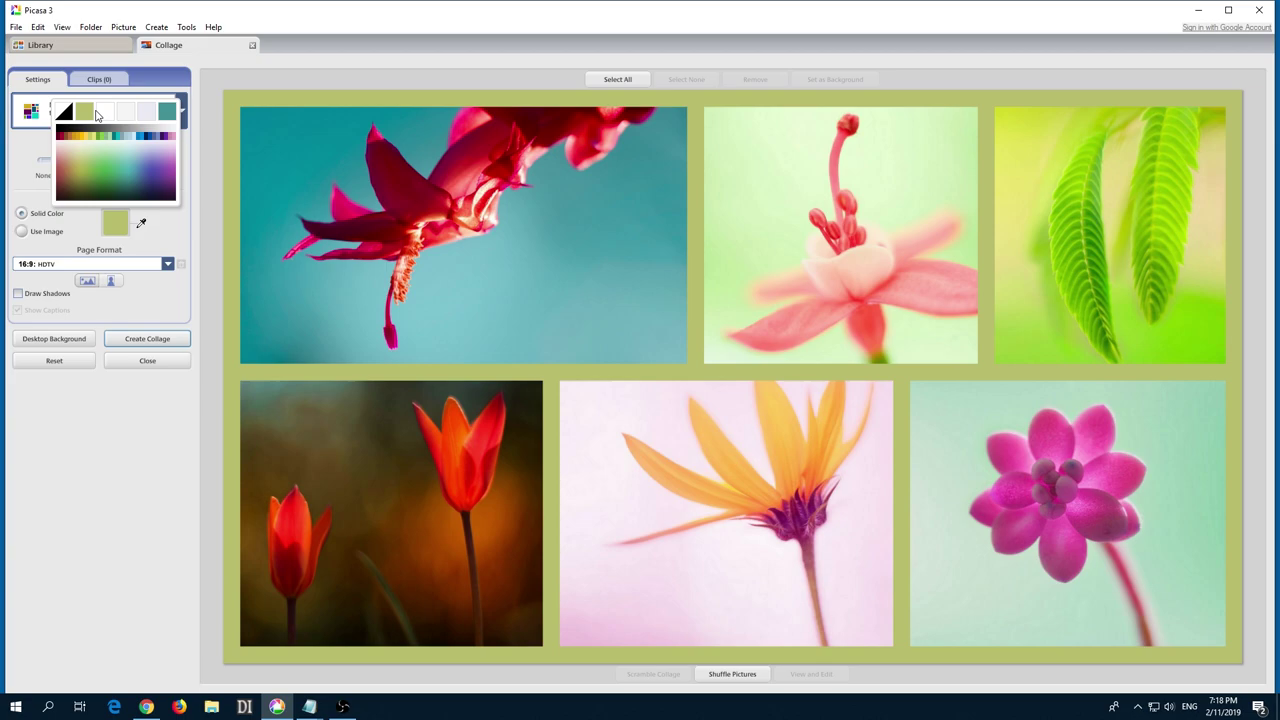
{"action": "left_click", "coordinate": [108, 112]}
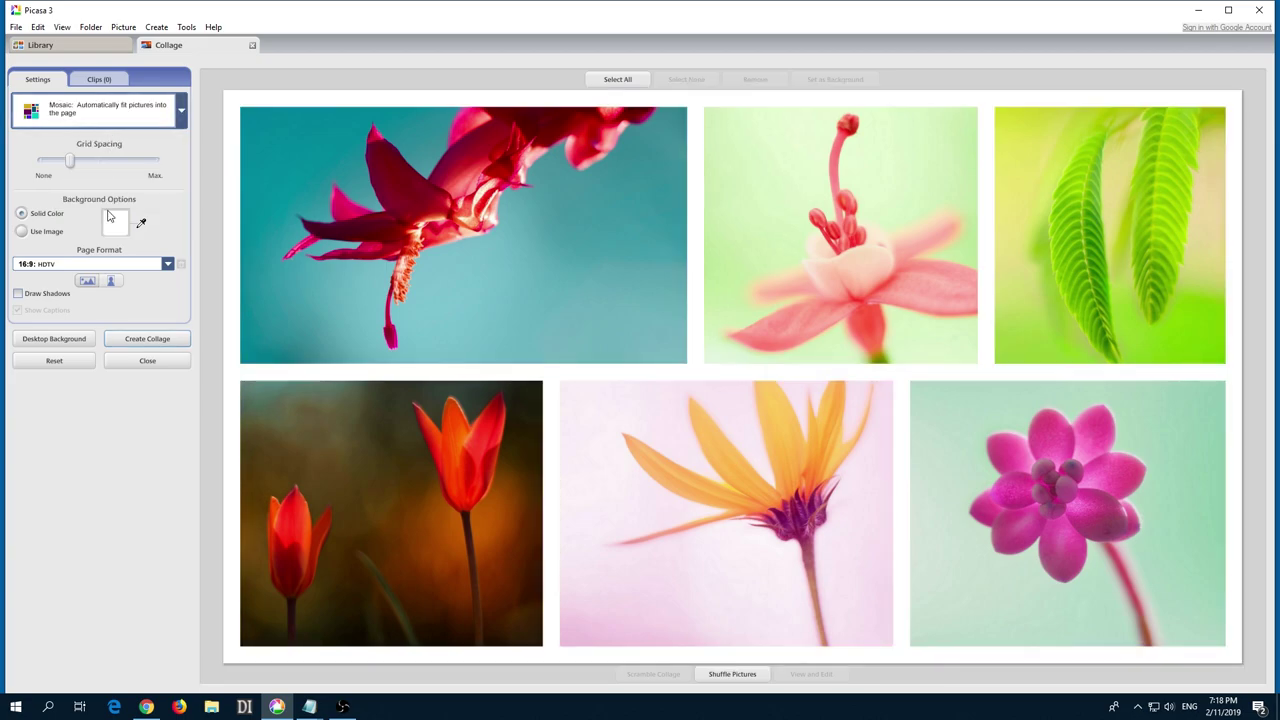
{"action": "left_click", "coordinate": [21, 232]}
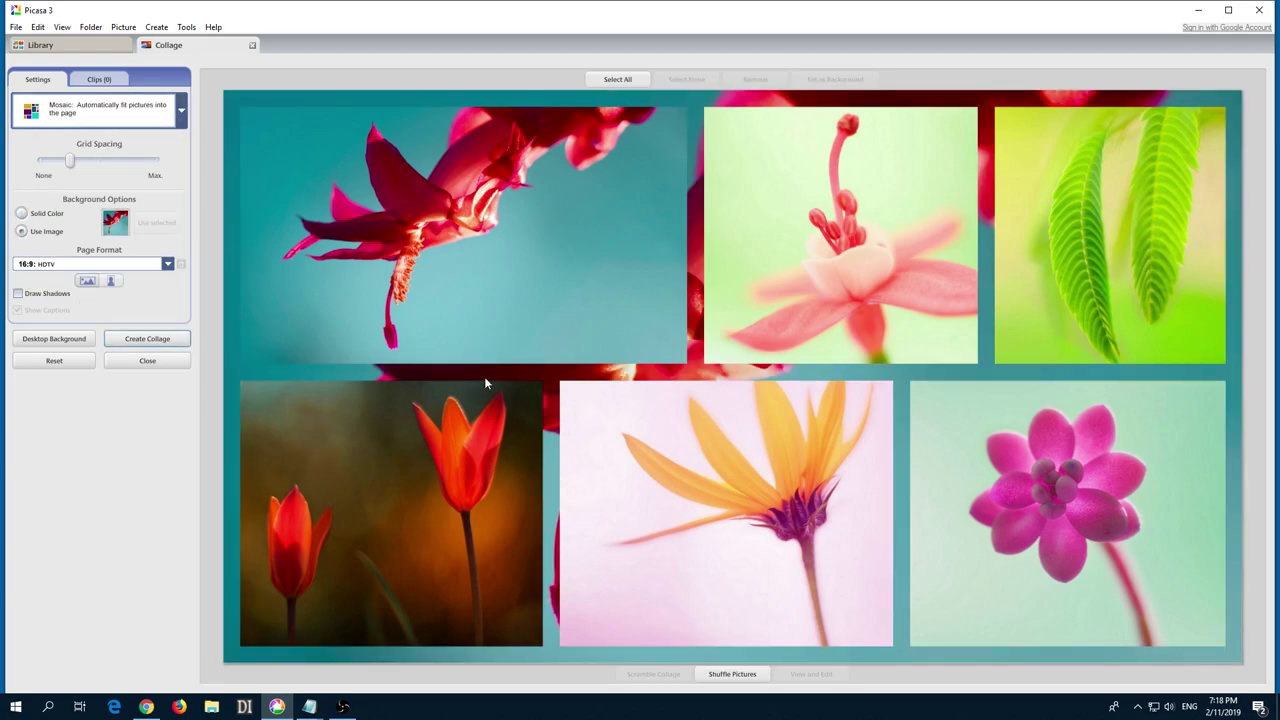
{"action": "left_click", "coordinate": [21, 213]}
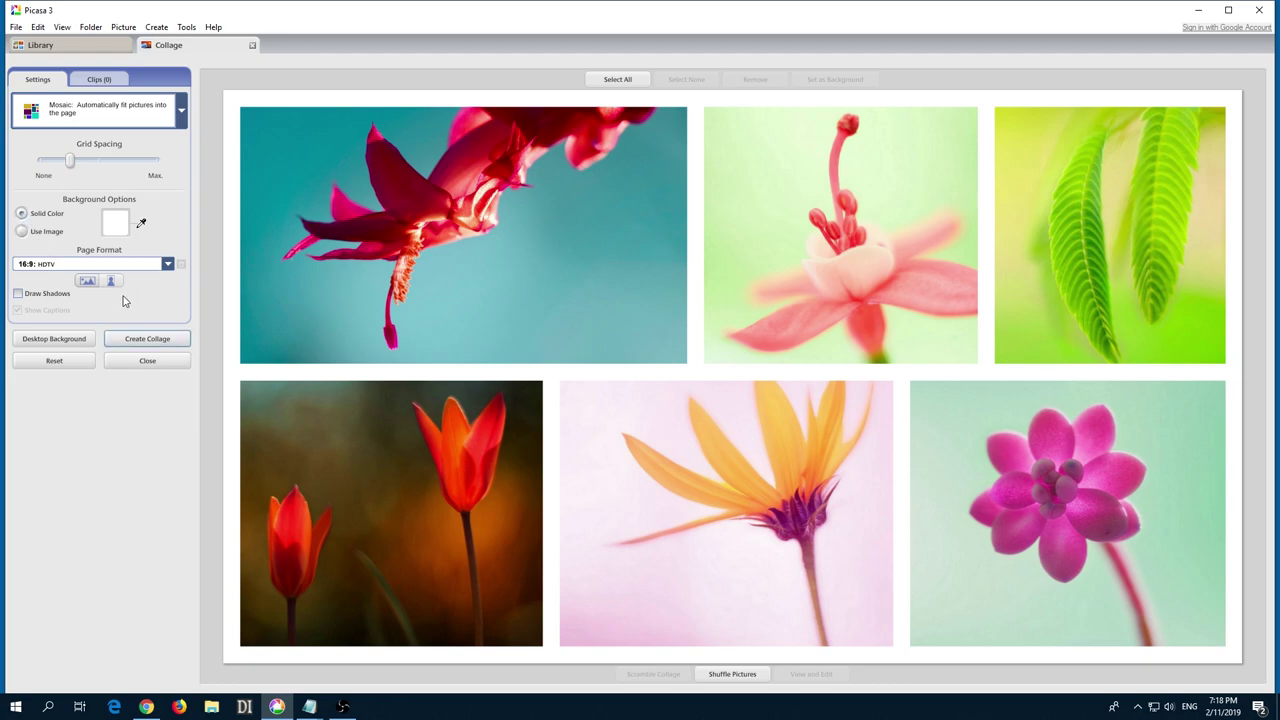
{"action": "left_click", "coordinate": [111, 283]}
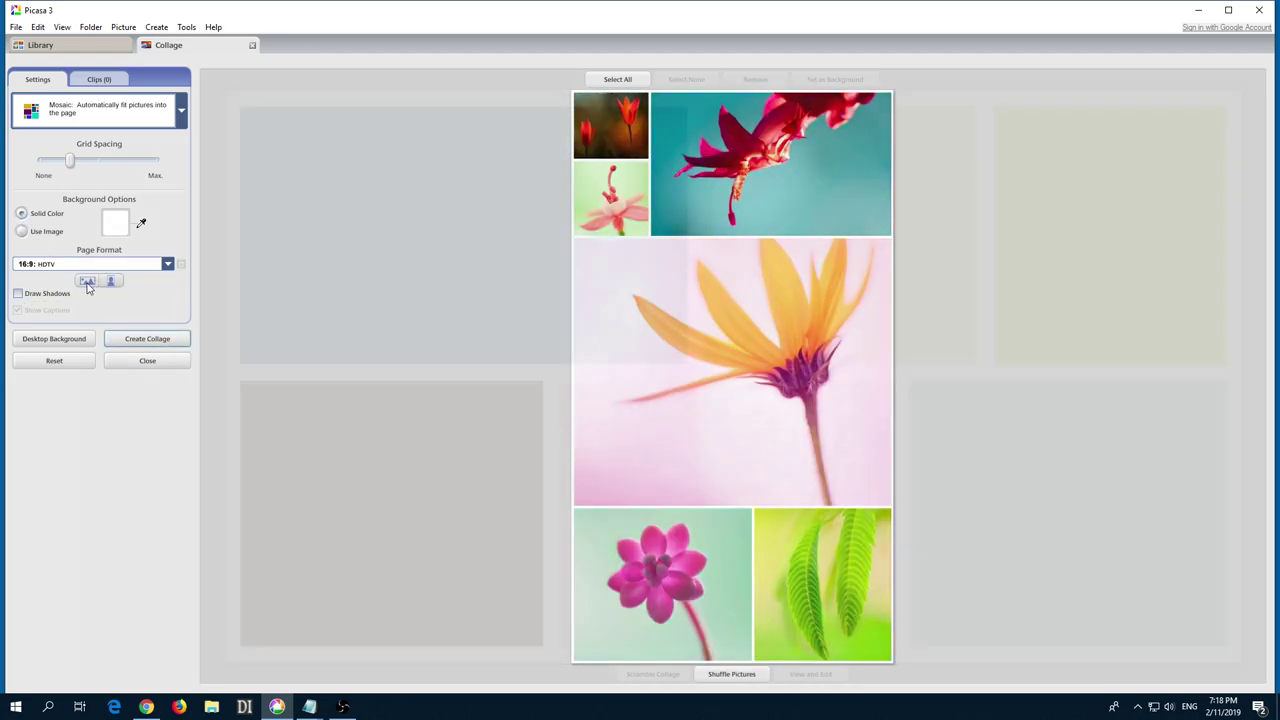
{"action": "left_click", "coordinate": [88, 283]}
{"action": "left_click", "coordinate": [45, 294]}
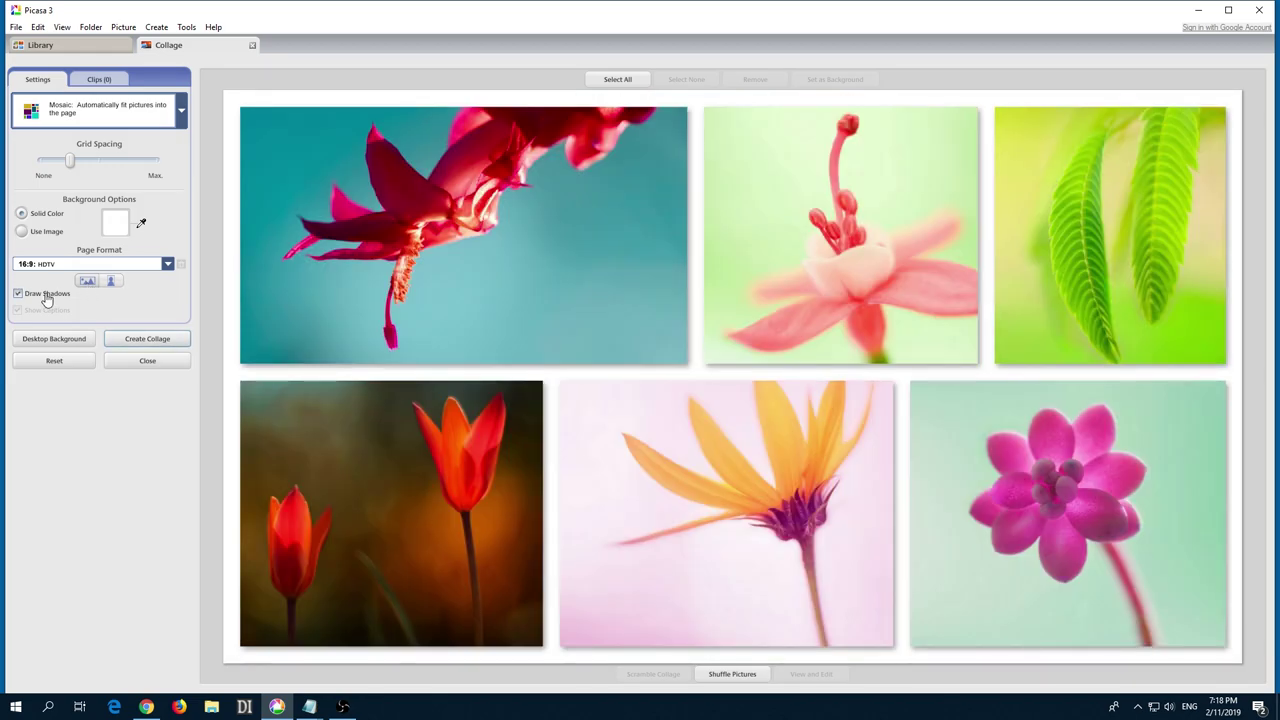
{"action": "left_click", "coordinate": [18, 293]}
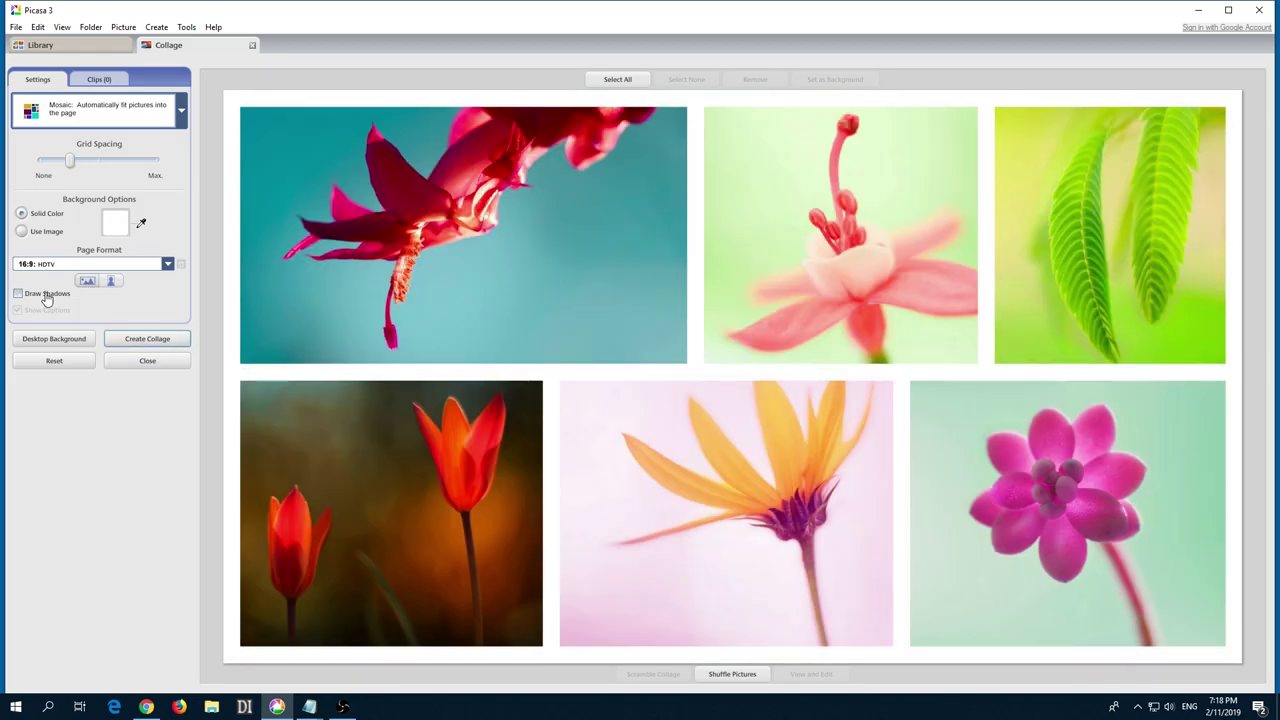
{"action": "left_click", "coordinate": [176, 112]}
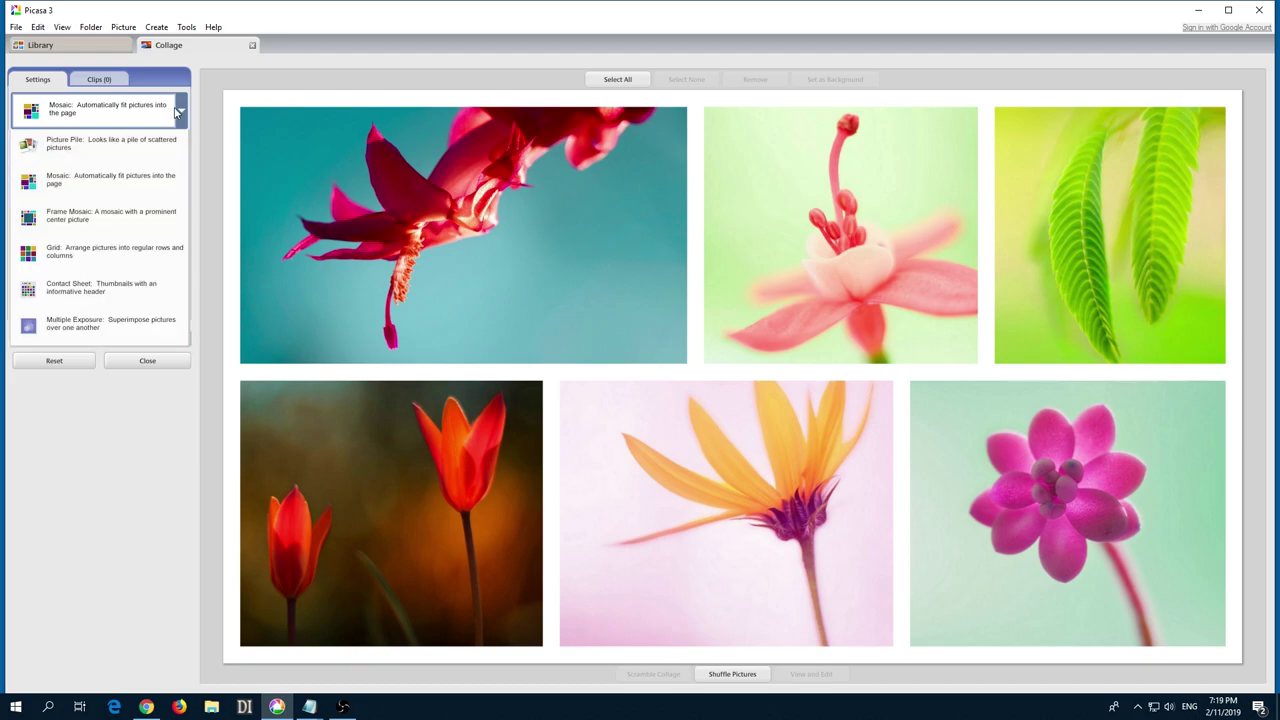
{"action": "left_click", "coordinate": [115, 185]}
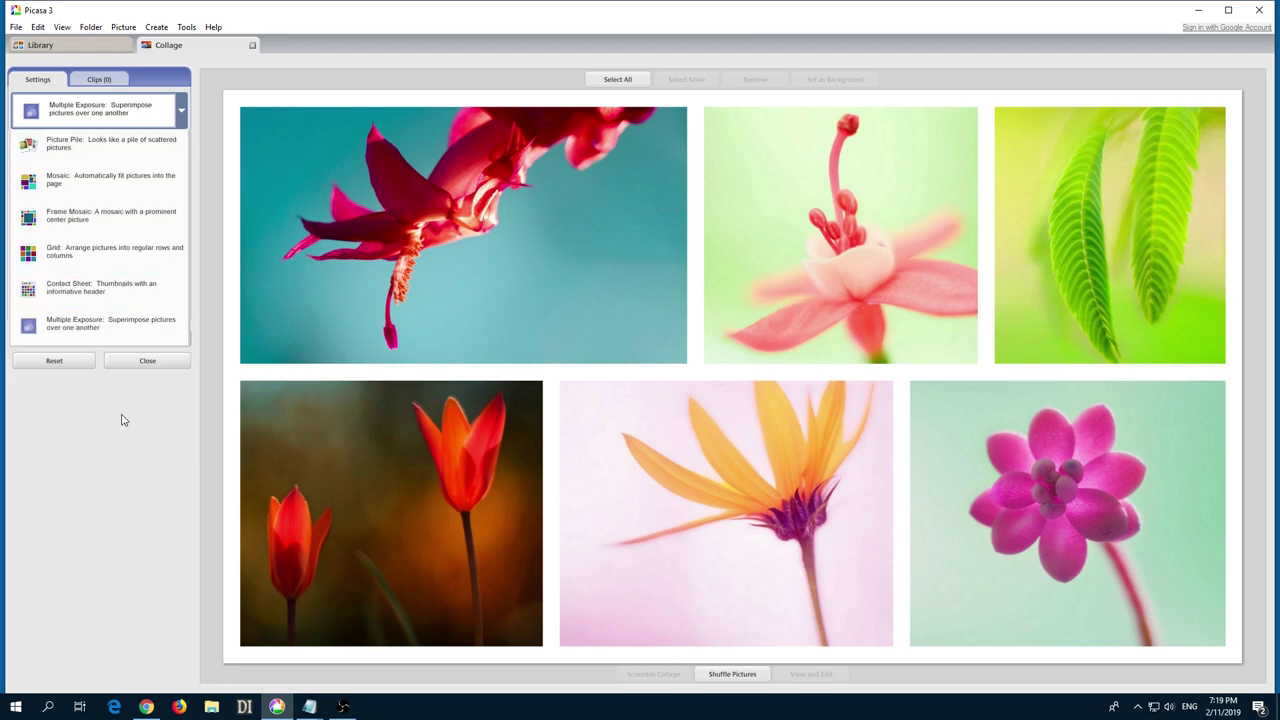
{"action": "left_click", "coordinate": [733, 680]}
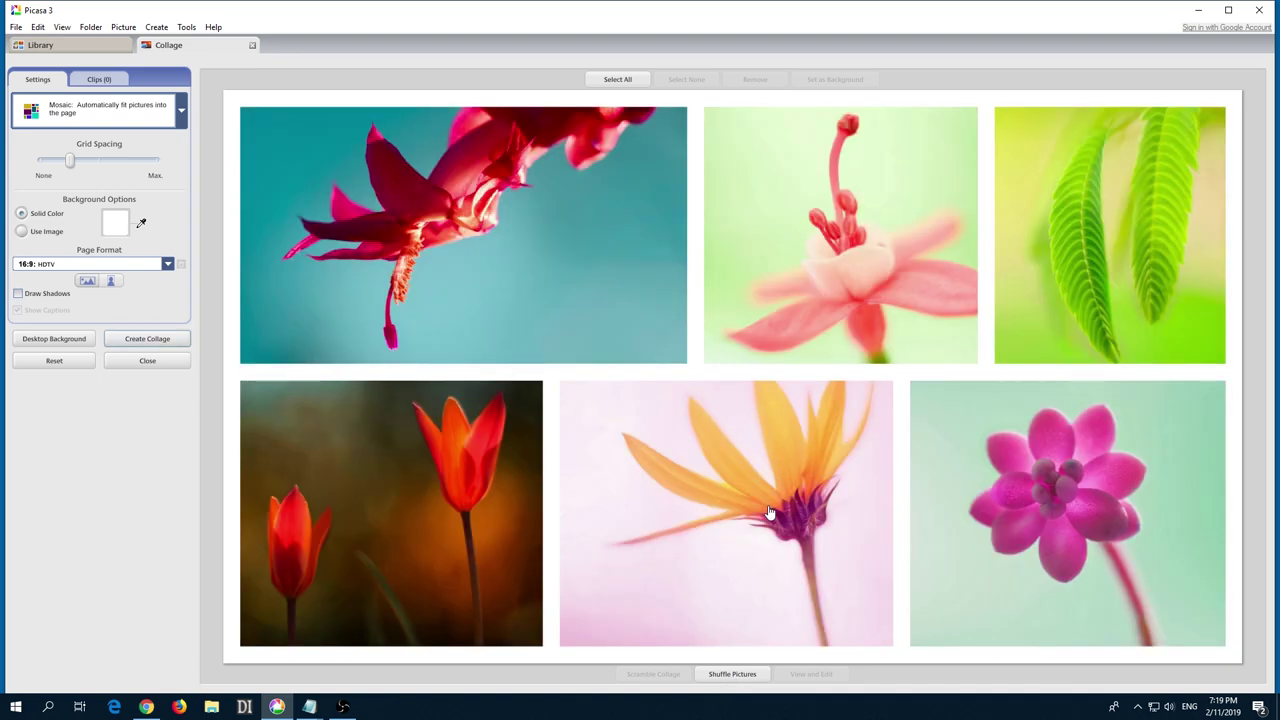
{"action": "mouse_move", "coordinate": [815, 520]}
{"action": "left_mouse_down"}
{"action": "mouse_move", "coordinate": [824, 307]}
{"action": "mouse_move", "coordinate": [726, 489]}
{"action": "left_mouse_up"}
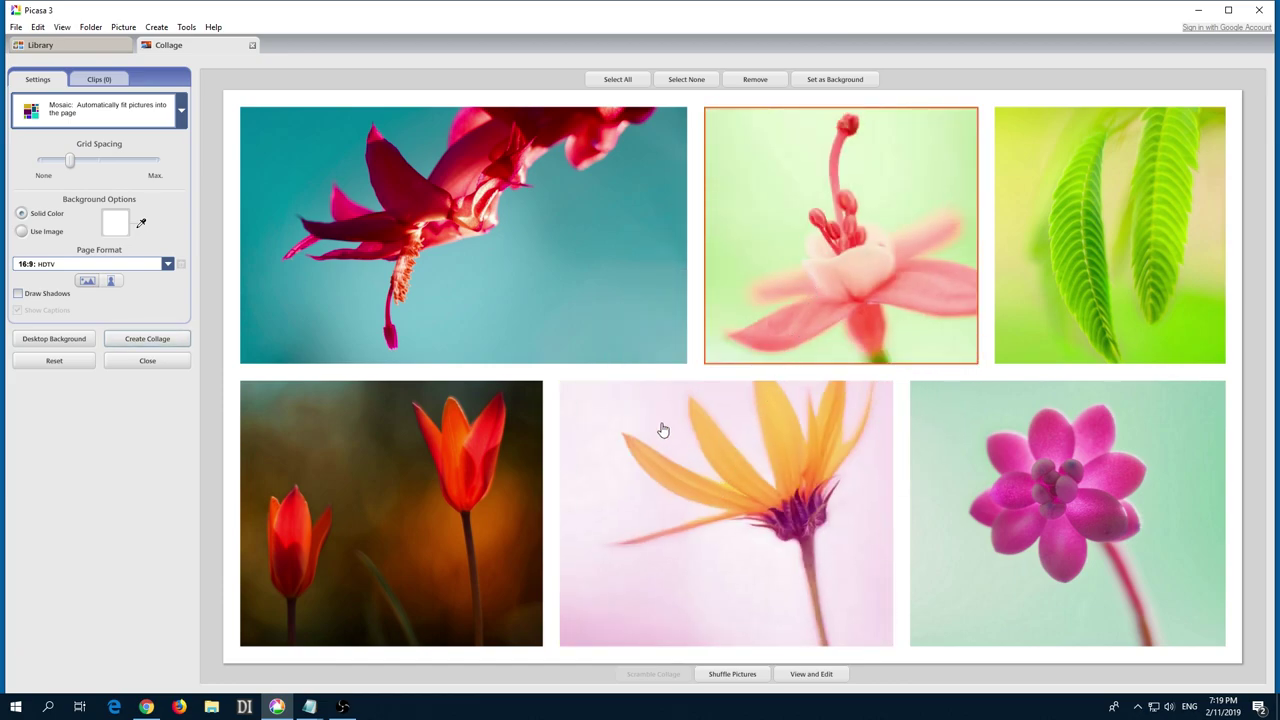
Create the collage as a 5120 × 2880 JPG, then try Fill Light and browse Effects.
{"action": "left_click", "coordinate": [176, 340]}
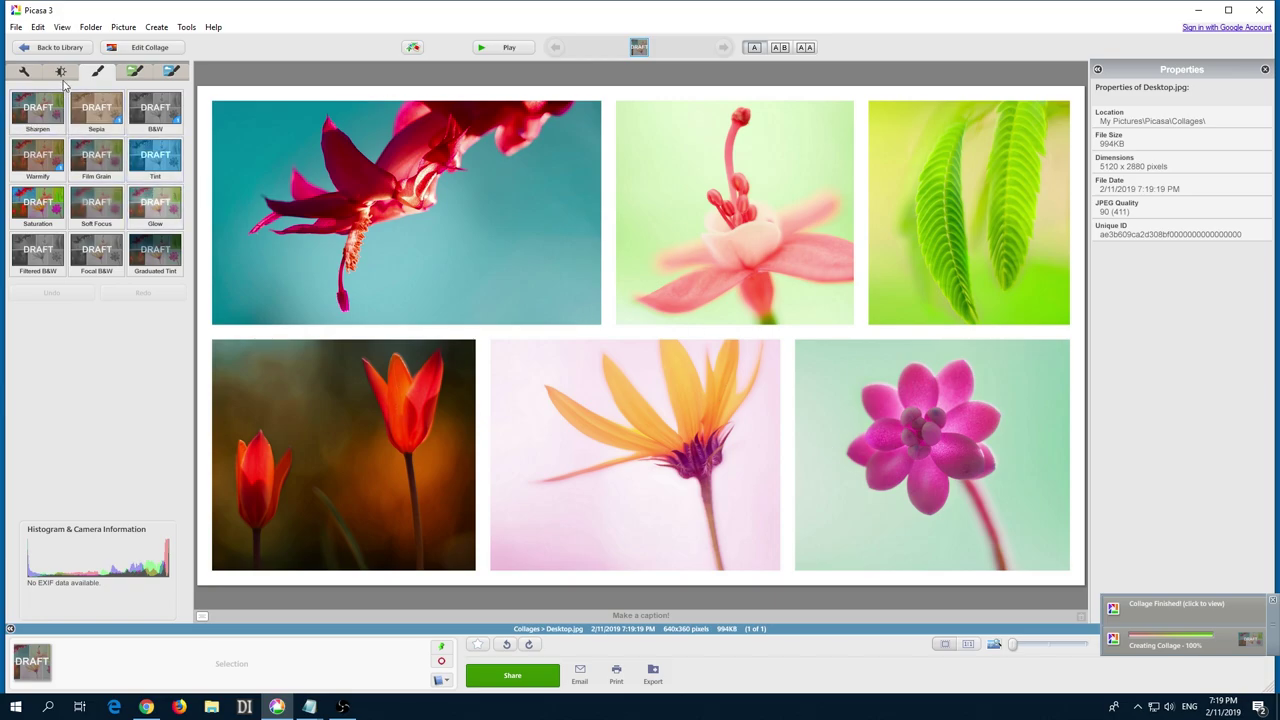
{"action": "left_click", "coordinate": [60, 71]}
{"action": "left_click_drag", "start_coordinate": [40, 120], "coordinate": [121, 124]}
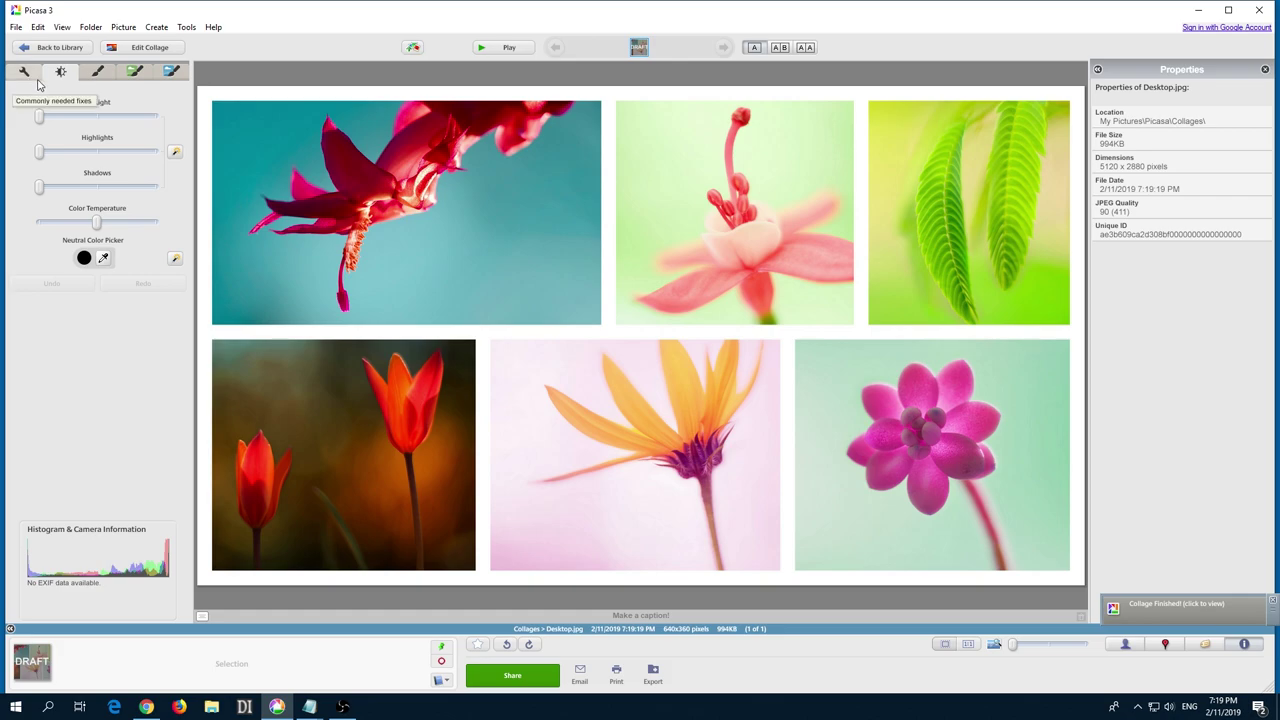
{"action": "left_click", "coordinate": [134, 72]}
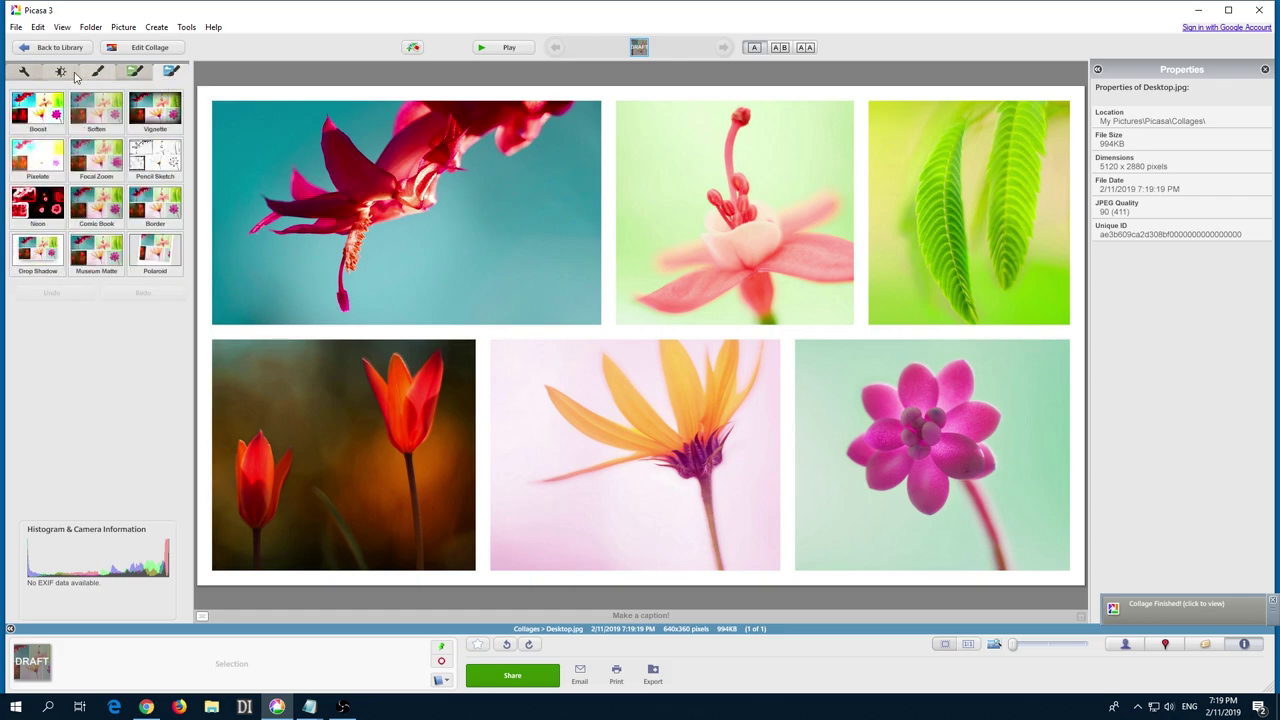
{"action": "left_click", "coordinate": [60, 71]}
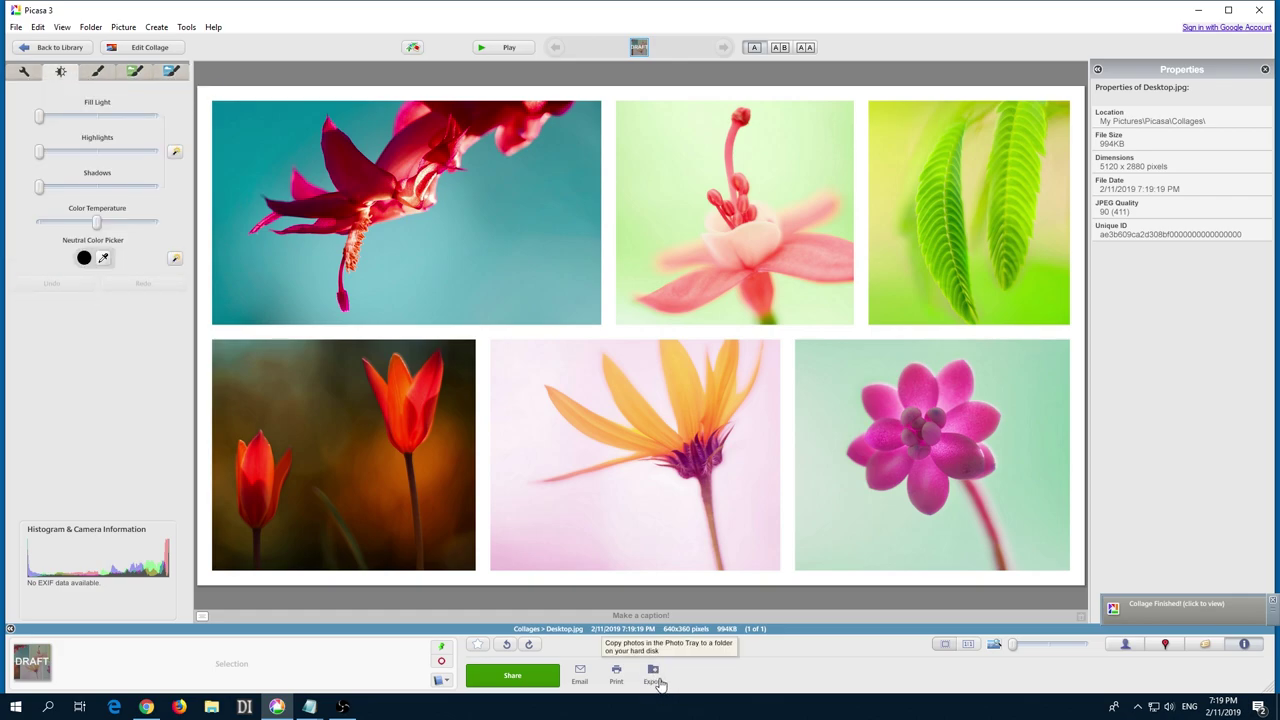
Export the collage to the Desktop 'export' folder at image quality 100.
{"action": "left_click", "coordinate": [653, 675]}
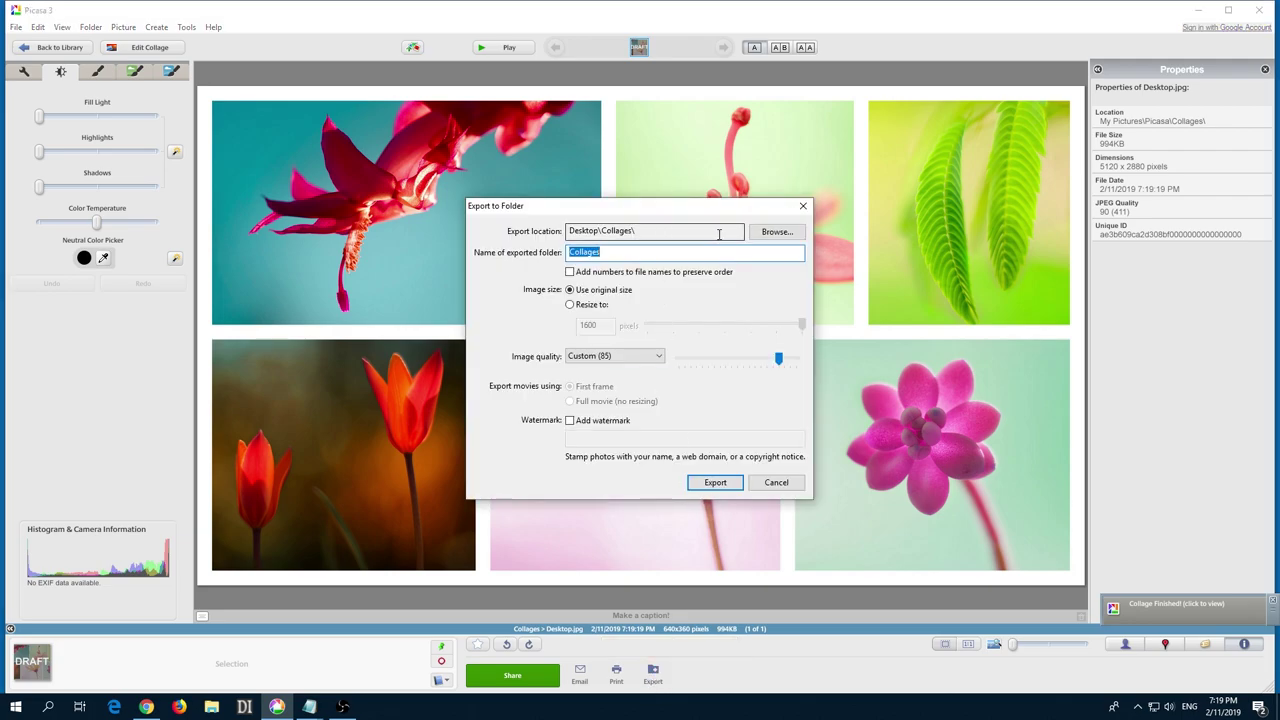
{"action": "left_click", "coordinate": [769, 236]}
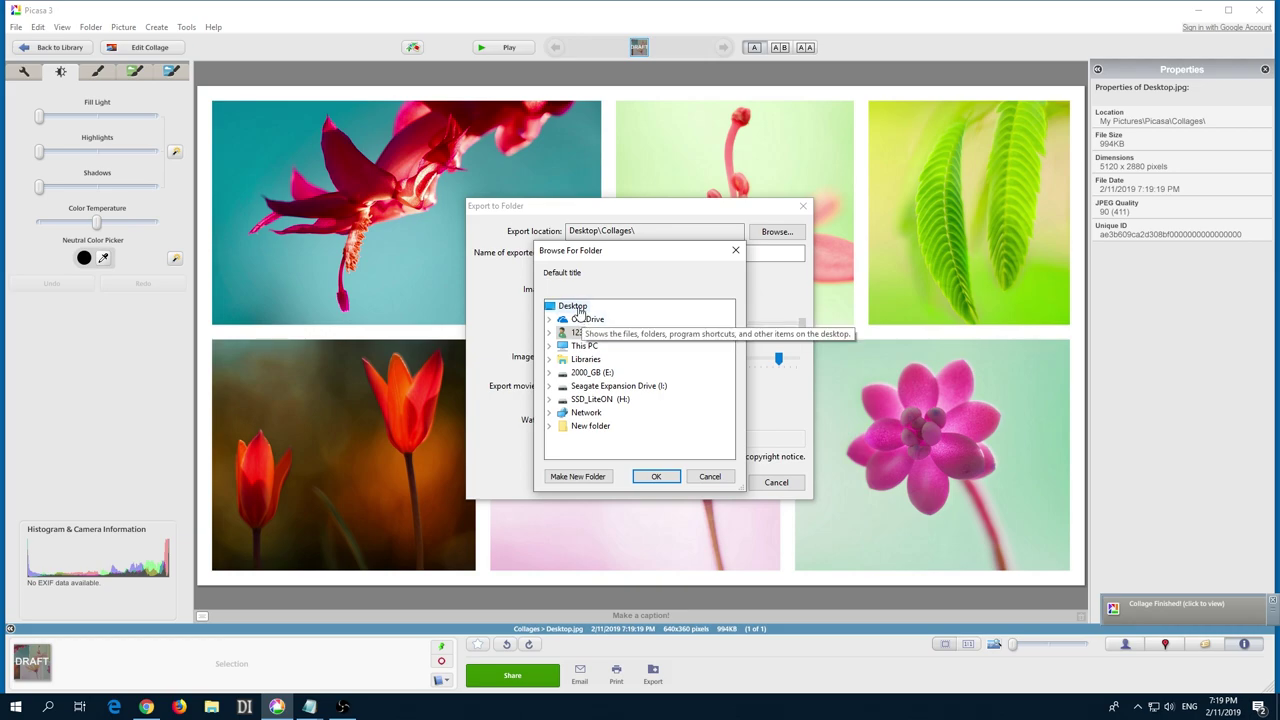
{"action": "left_click", "coordinate": [656, 476]}
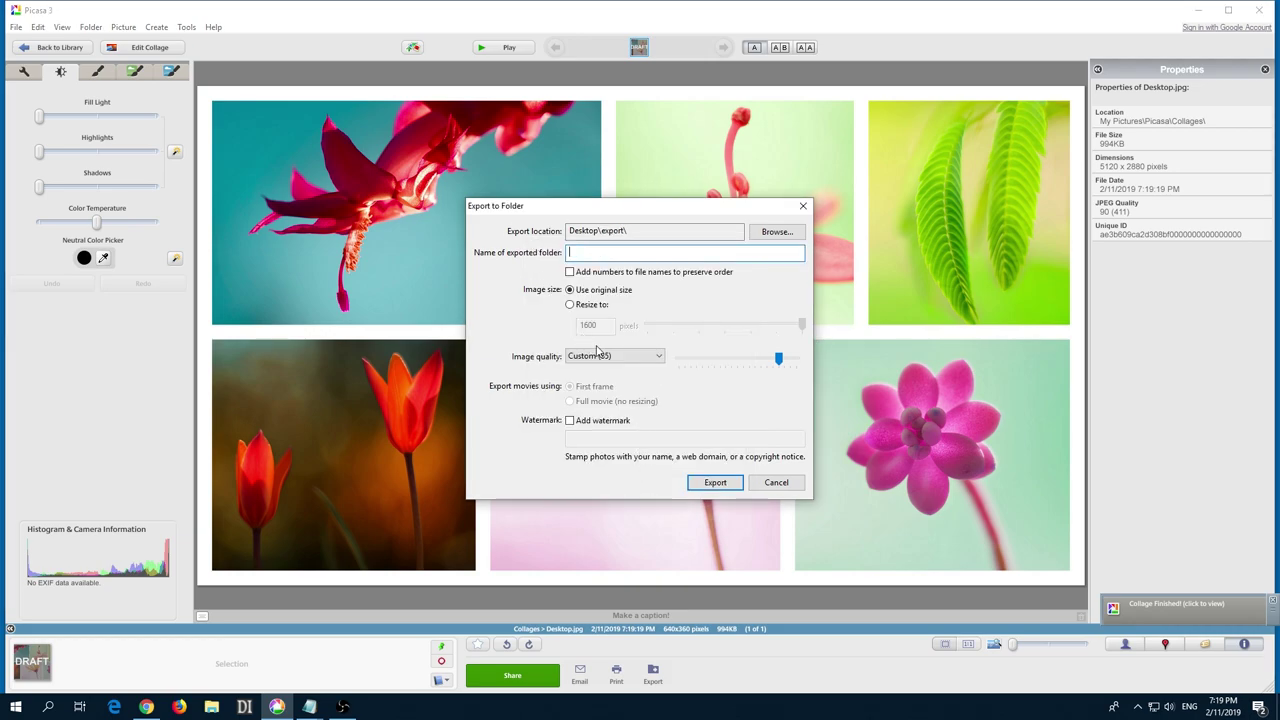
{"action": "left_click_drag", "start_coordinate": [777, 361], "coordinate": [815, 362]}
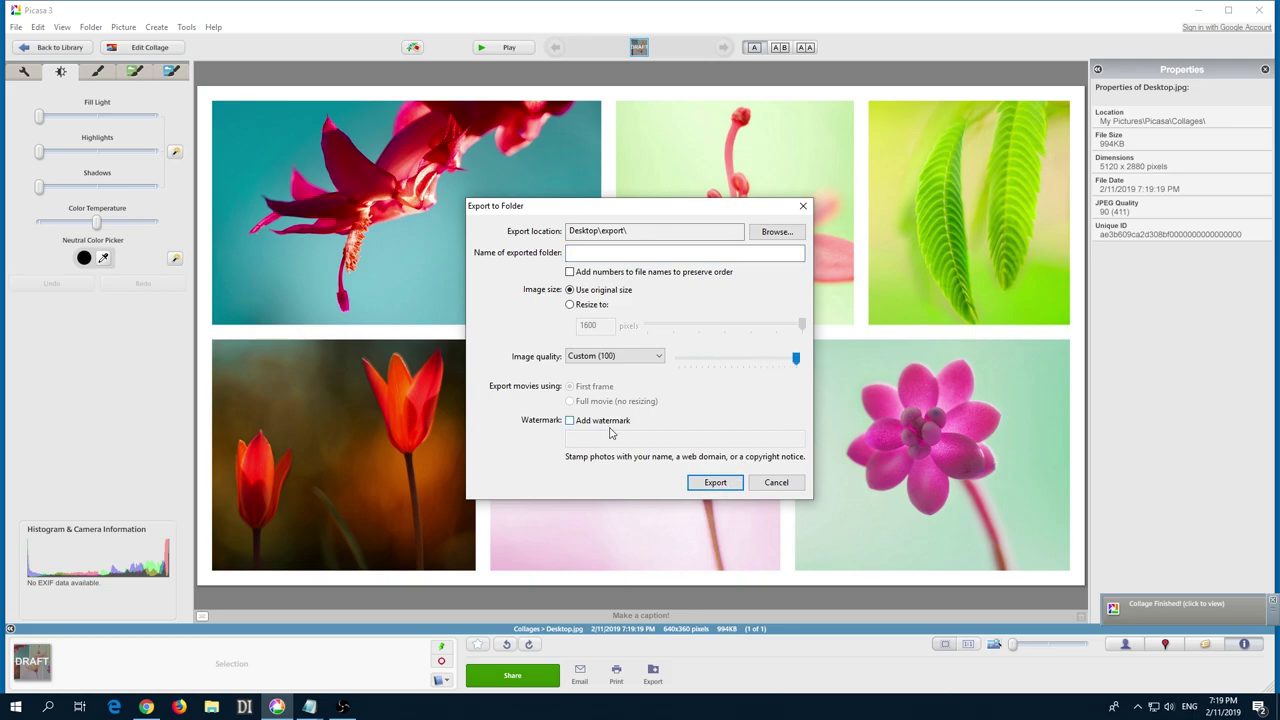
{"action": "left_click", "coordinate": [715, 483]}
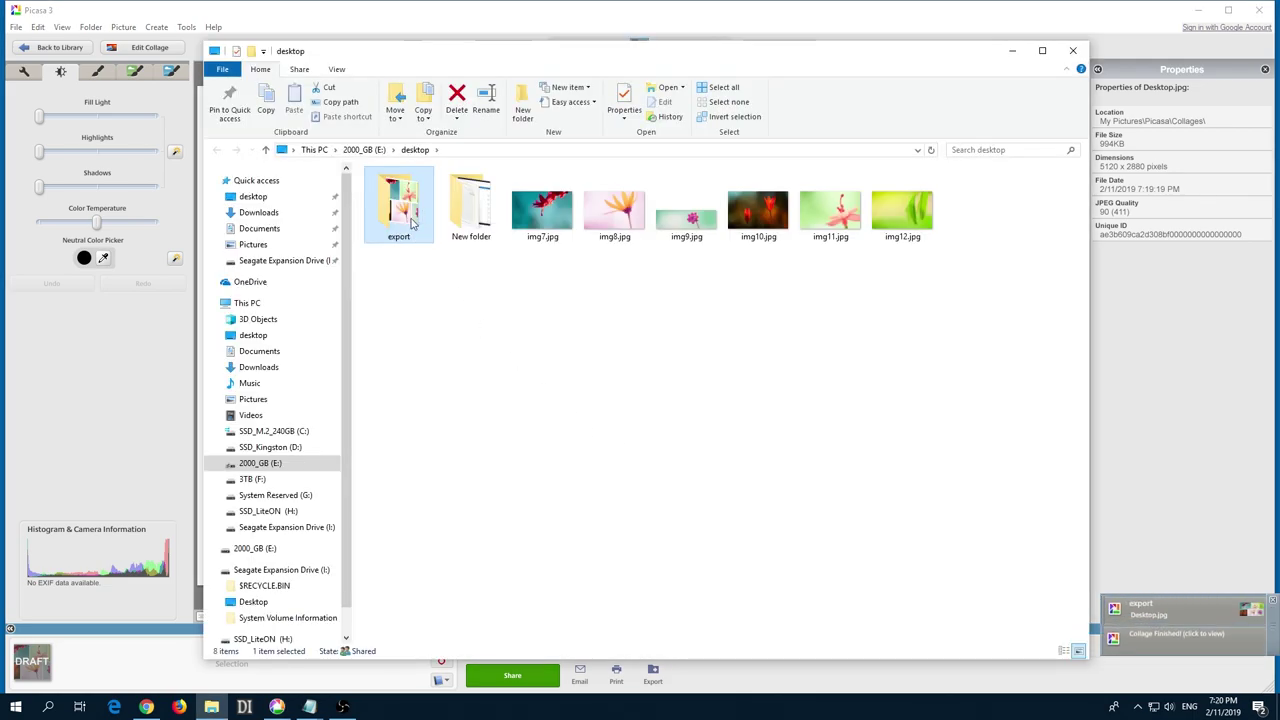
Minimise the open windows and open the 'export' folder on the desktop.
{"action": "left_click", "coordinate": [1012, 51]}
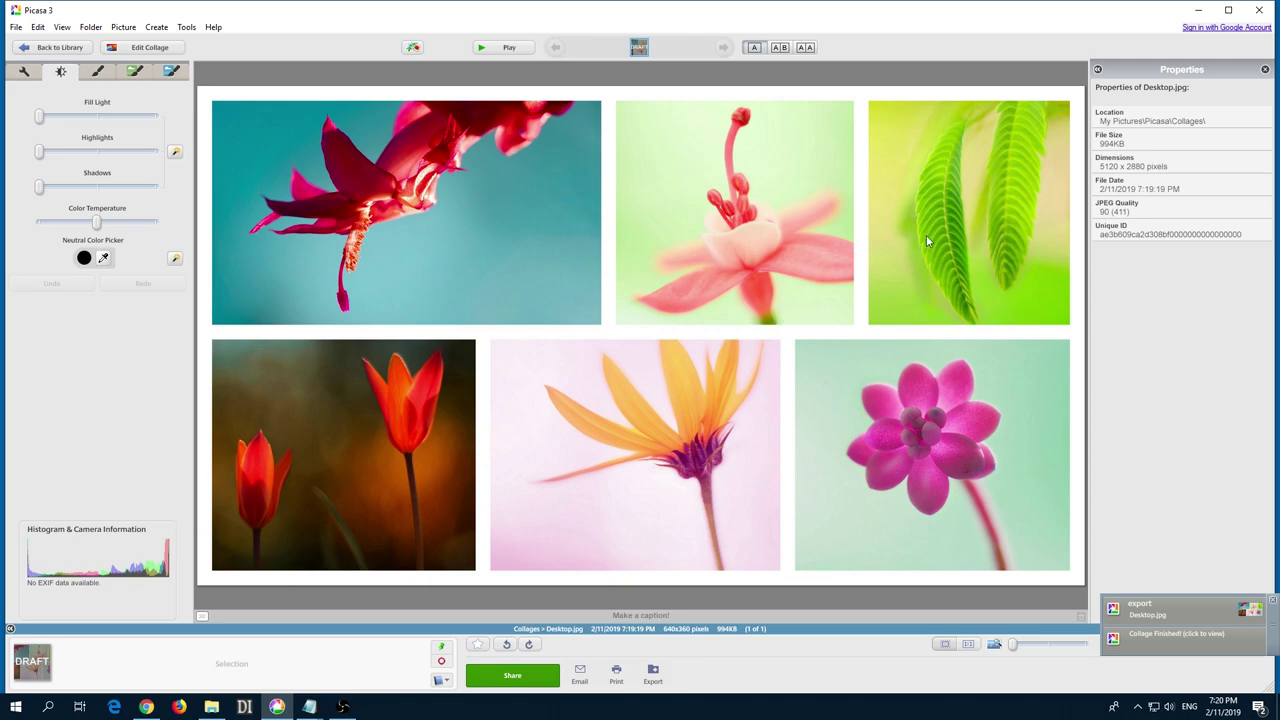
{"action": "left_click", "coordinate": [1192, 12]}
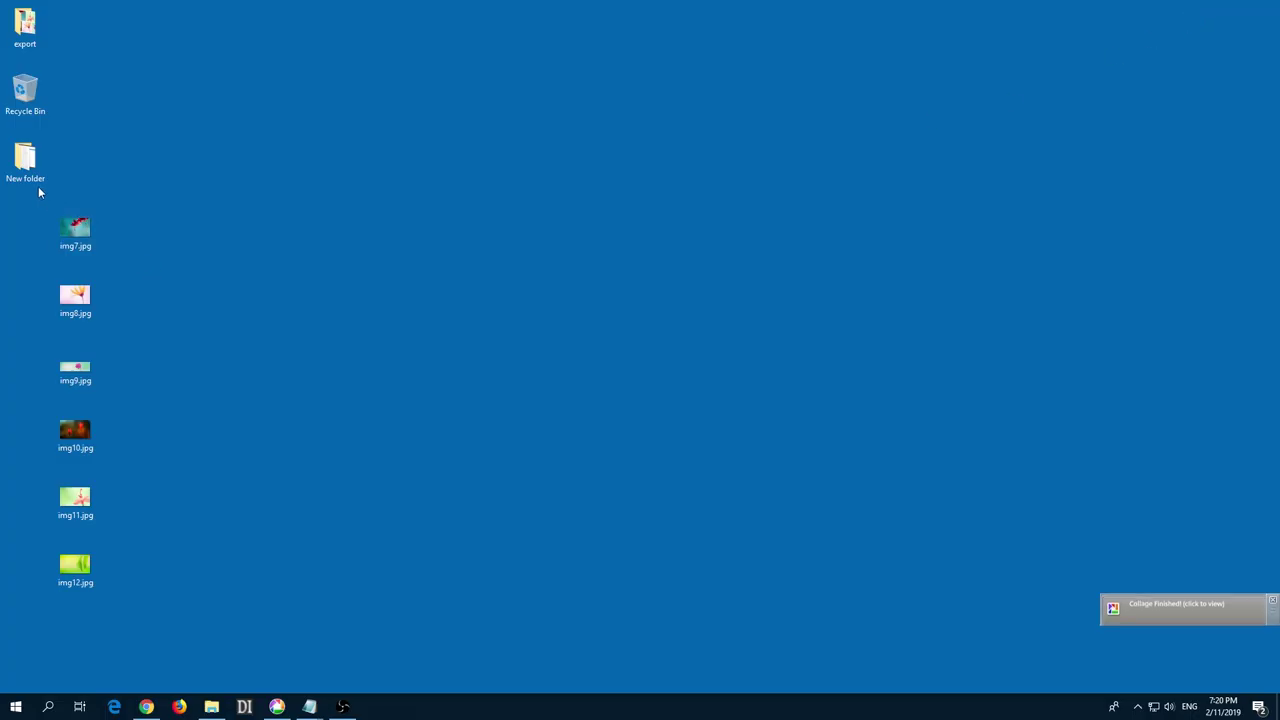
{"action": "left_click", "coordinate": [25, 25]}
{"action": "double_click", "coordinate": [25, 25]}
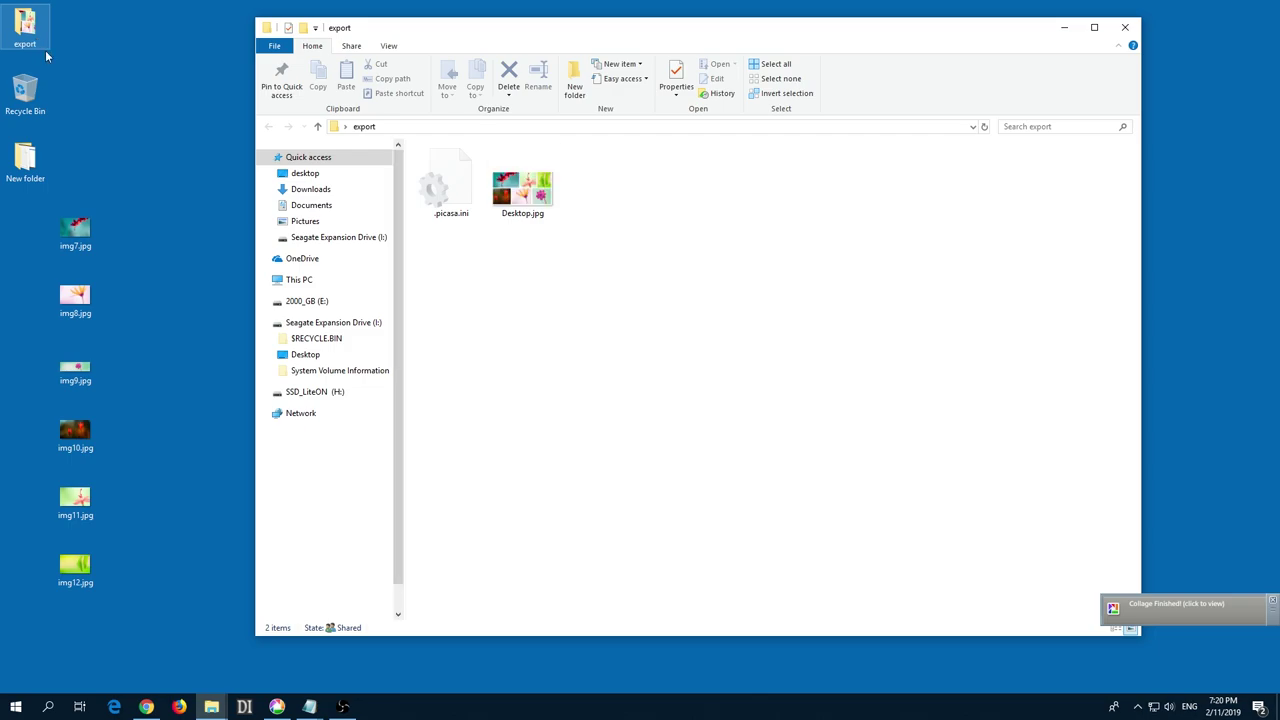
Check Desktop.jpg's Properties details, confirming a 995 KB, 5120 × 2880 image.
{"action": "left_click", "coordinate": [540, 212]}
{"action": "key", "text": "shift+F10"}
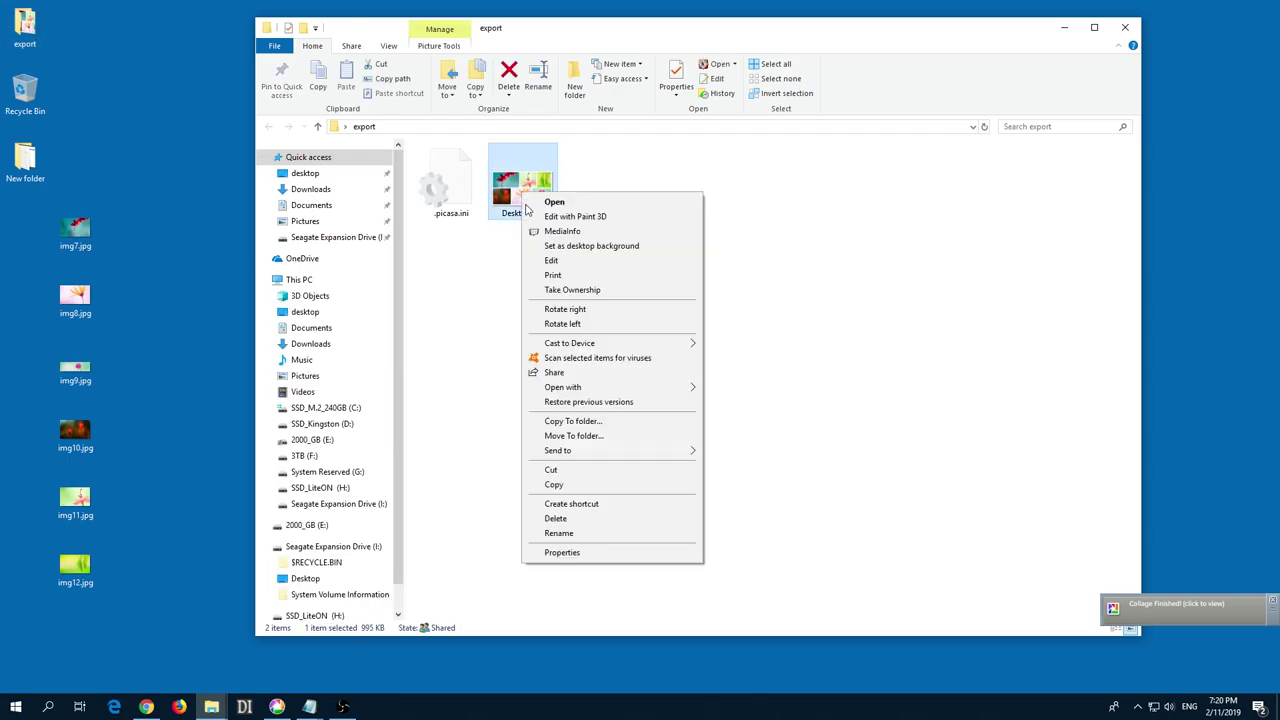
{"action": "left_click", "coordinate": [601, 553]}
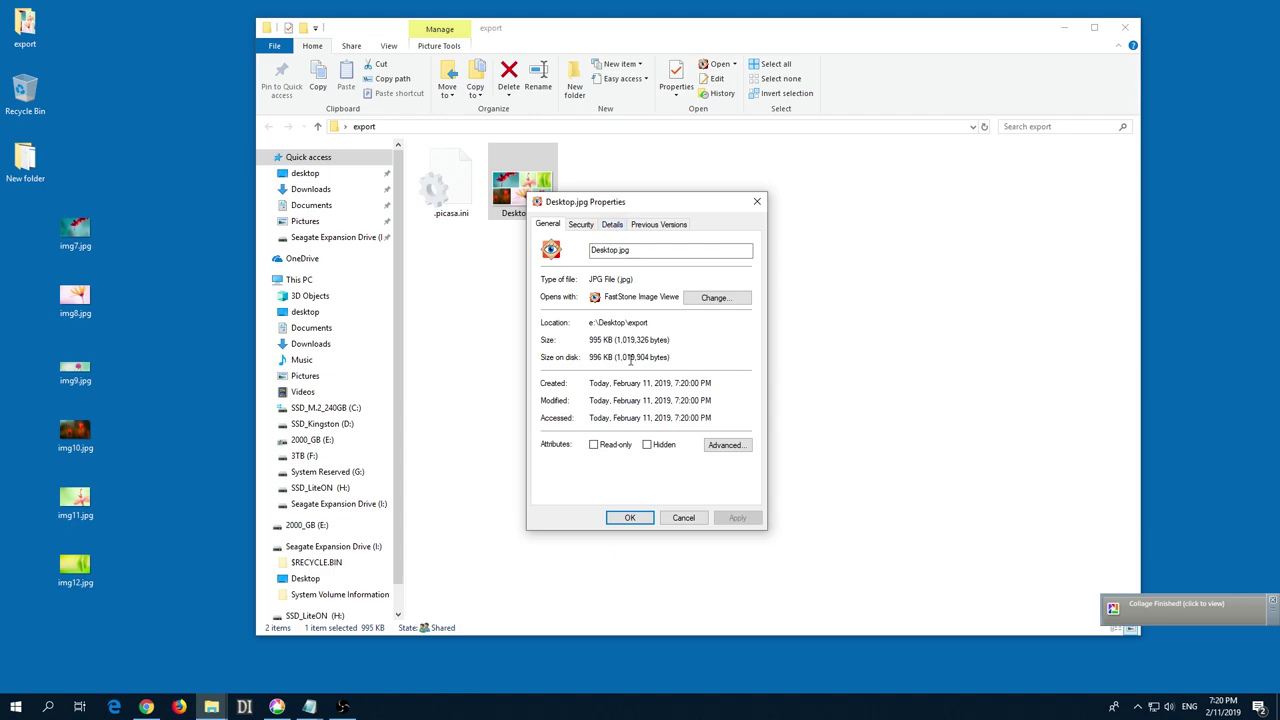
{"action": "left_click", "coordinate": [610, 224]}
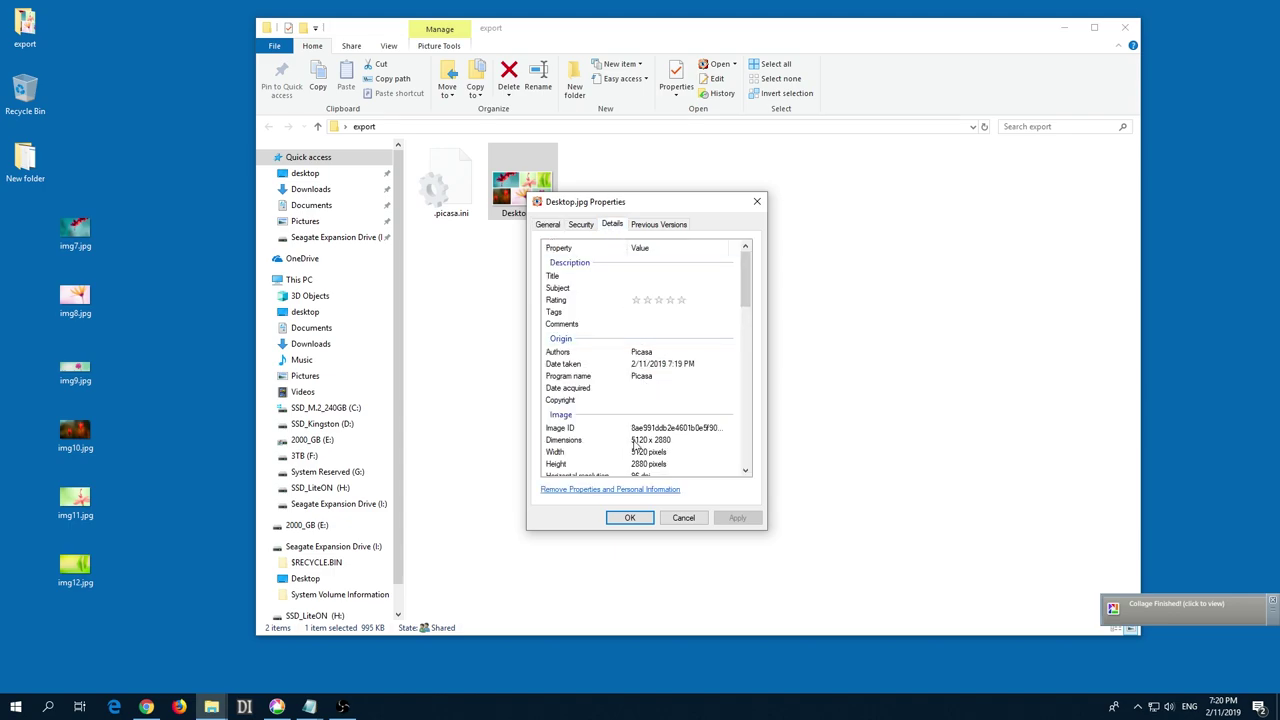
{"action": "left_click", "coordinate": [677, 518]}
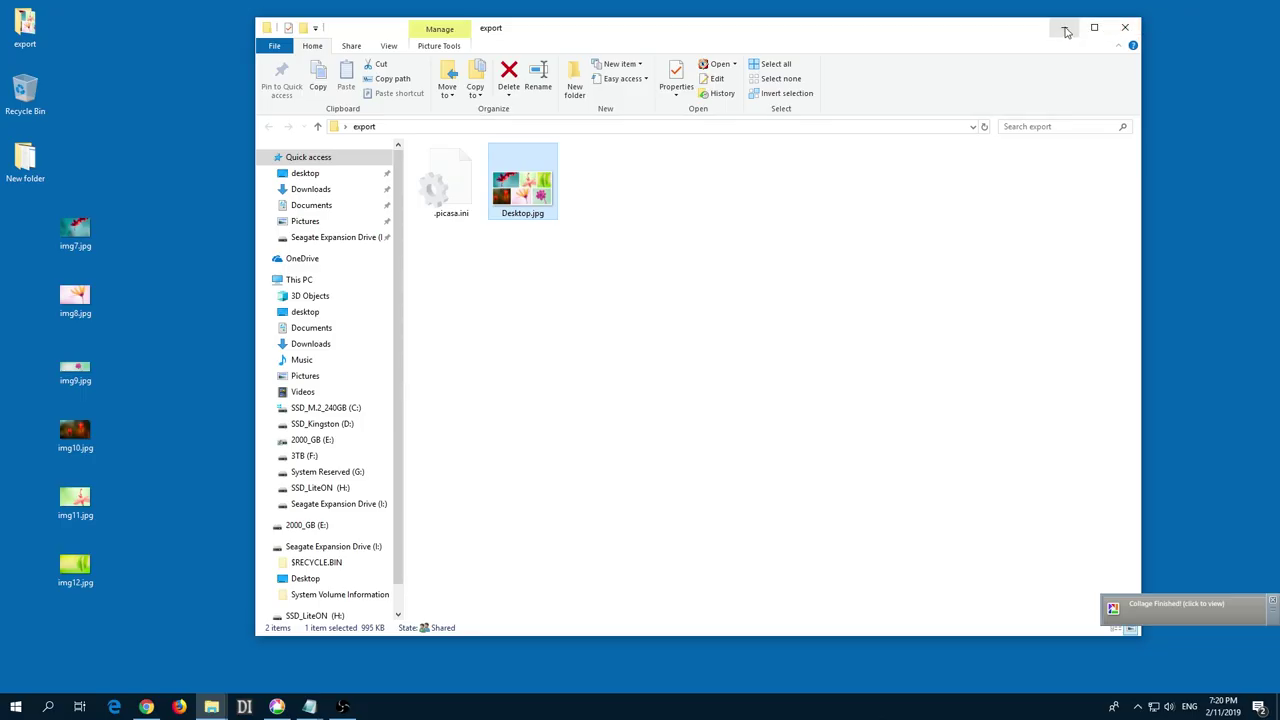
Restore Picasa, reopen the collage for editing, and view About Picasa showing version 3.9.0.
{"action": "left_click", "coordinate": [1066, 29]}
{"action": "left_click", "coordinate": [276, 706]}
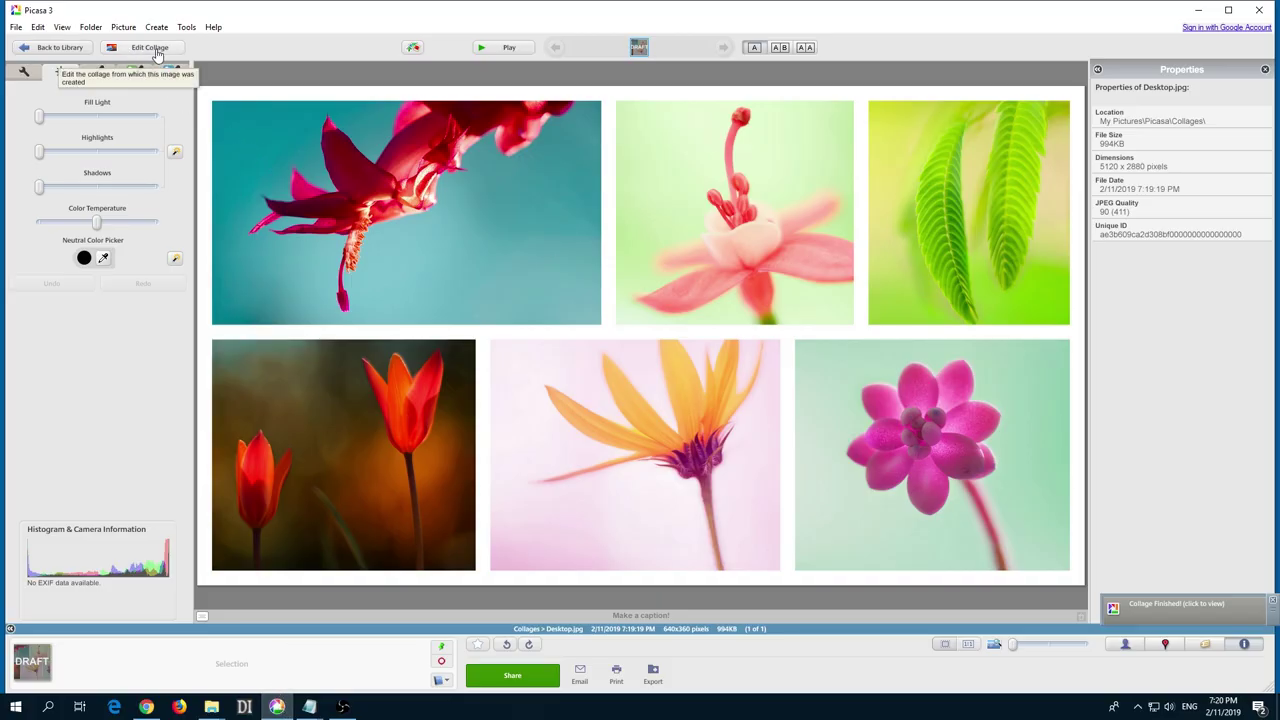
{"action": "left_click", "coordinate": [154, 49]}
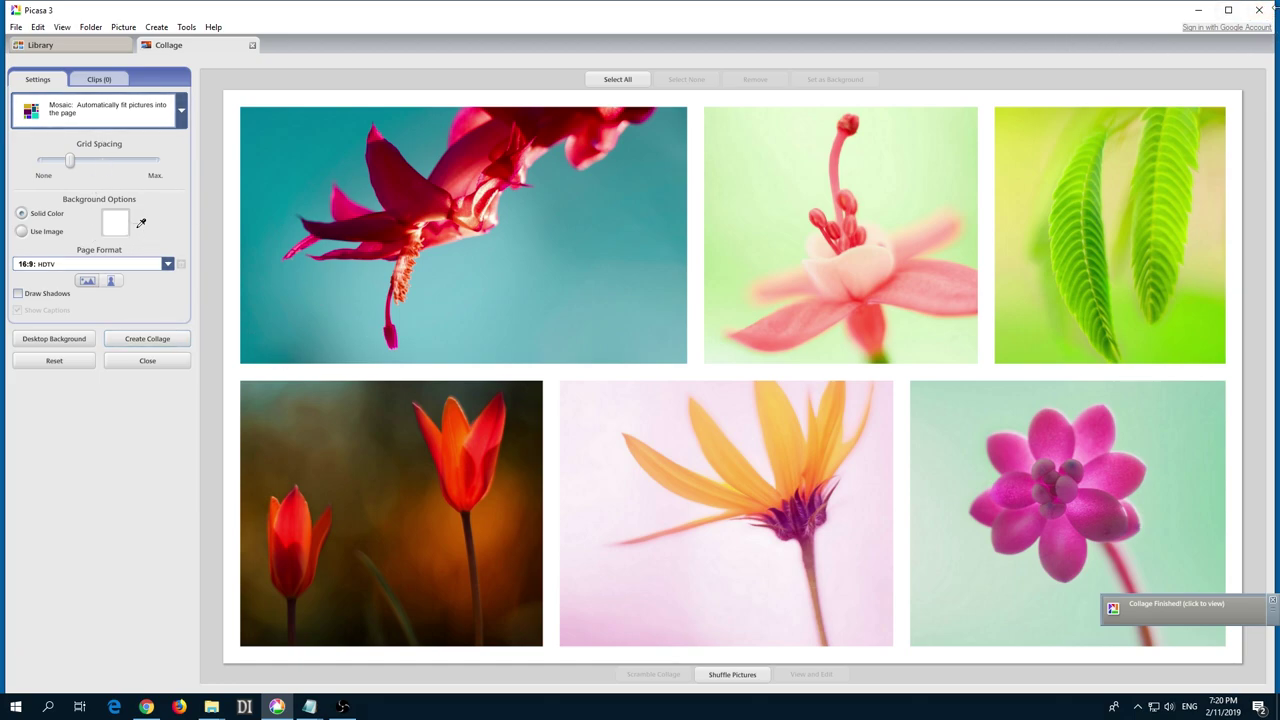
{"action": "left_click", "coordinate": [213, 27]}
{"action": "left_click", "coordinate": [240, 183]}
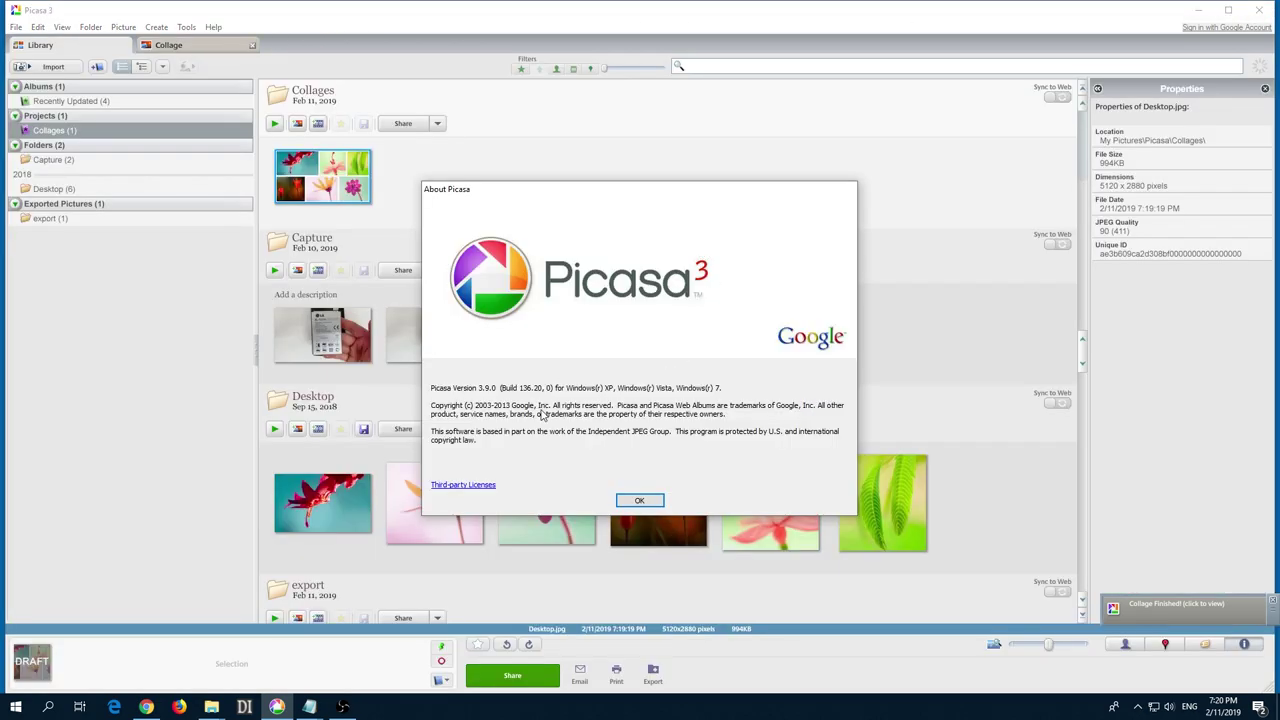